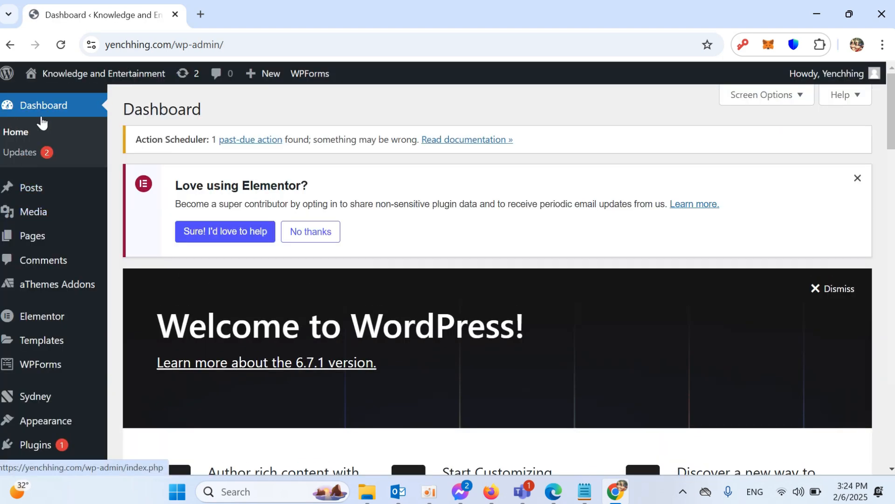
- Visit the live site from the admin bar and go to the My blog page
mouse_move(70, 82)
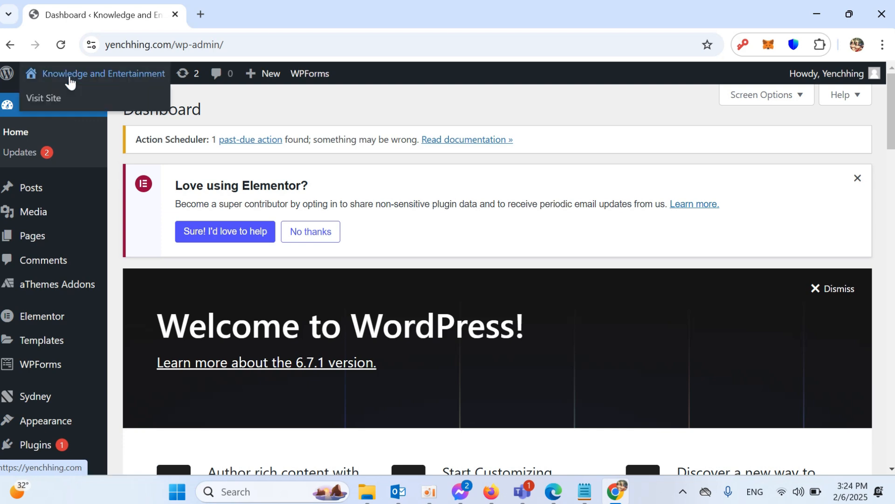
click(48, 97)
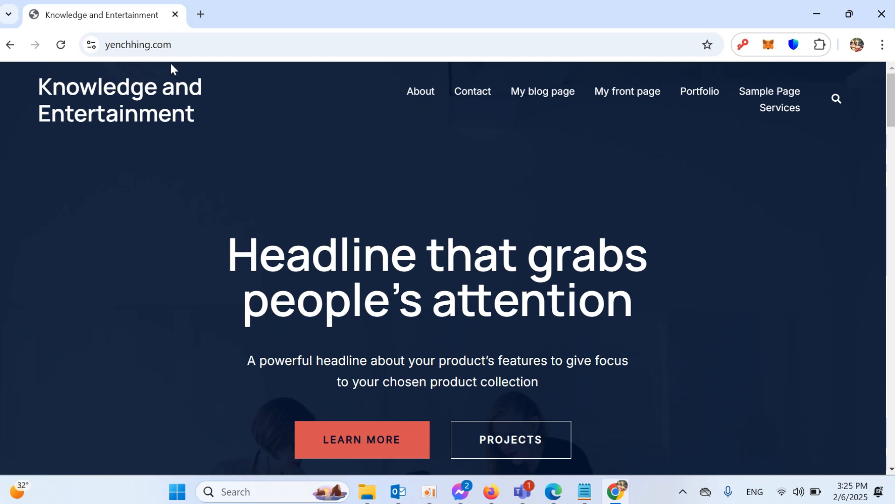
click(531, 93)
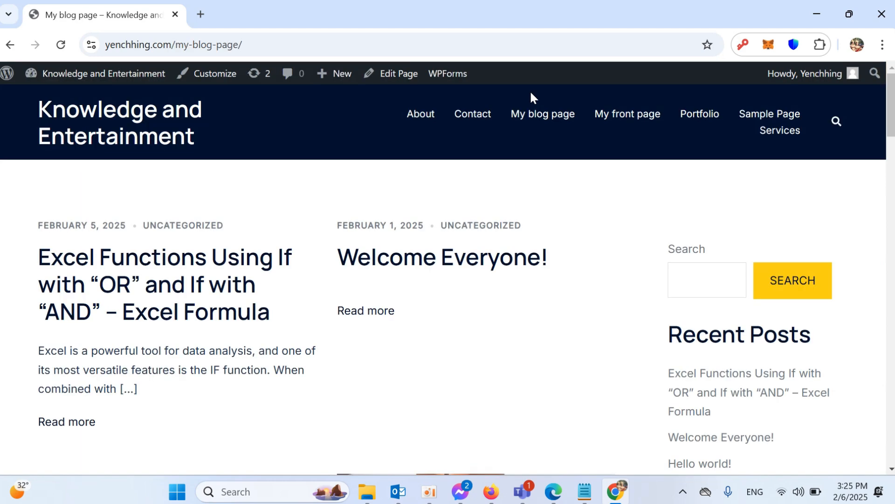
- Open the Customizer's Header > Site Identity settings
click(210, 77)
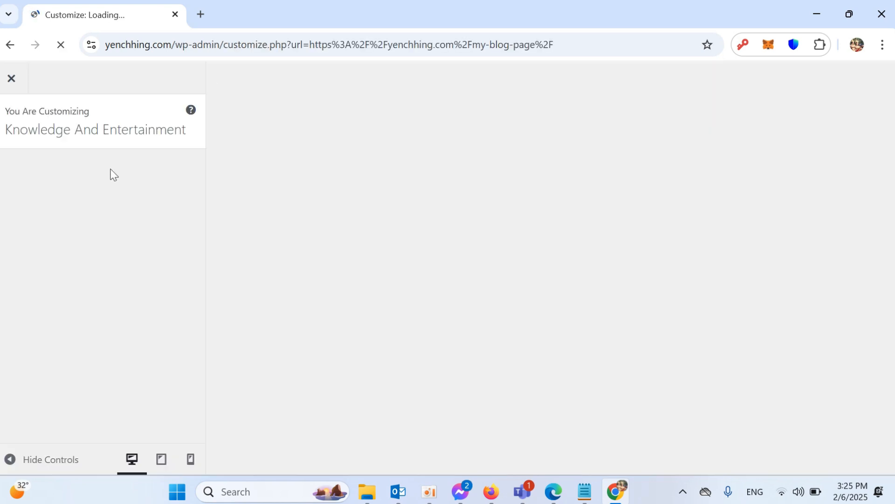
scroll(122, 217, down, 3)
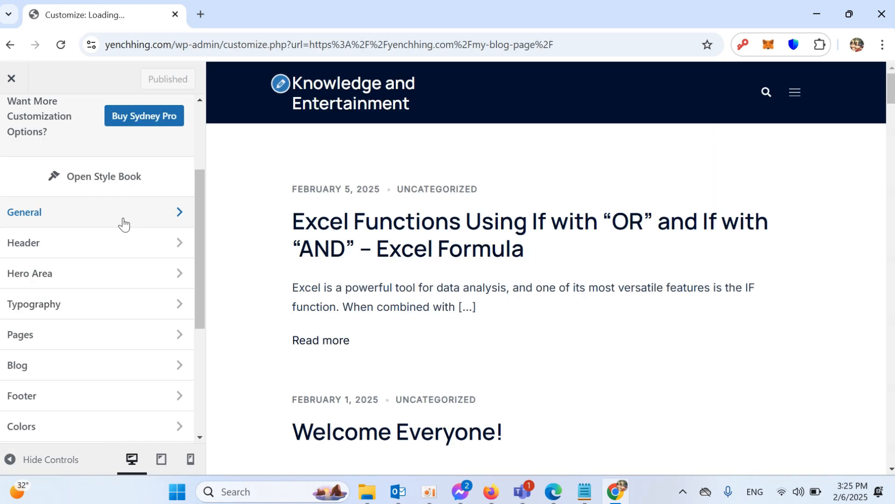
click(95, 251)
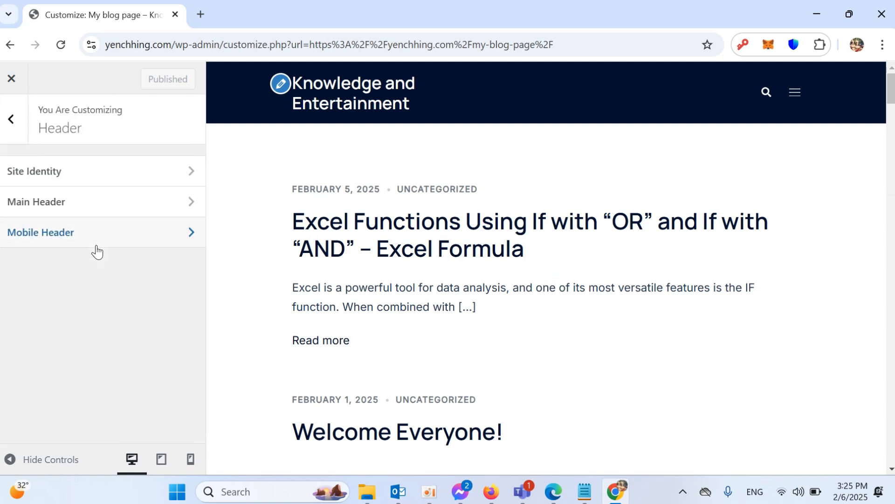
click(93, 171)
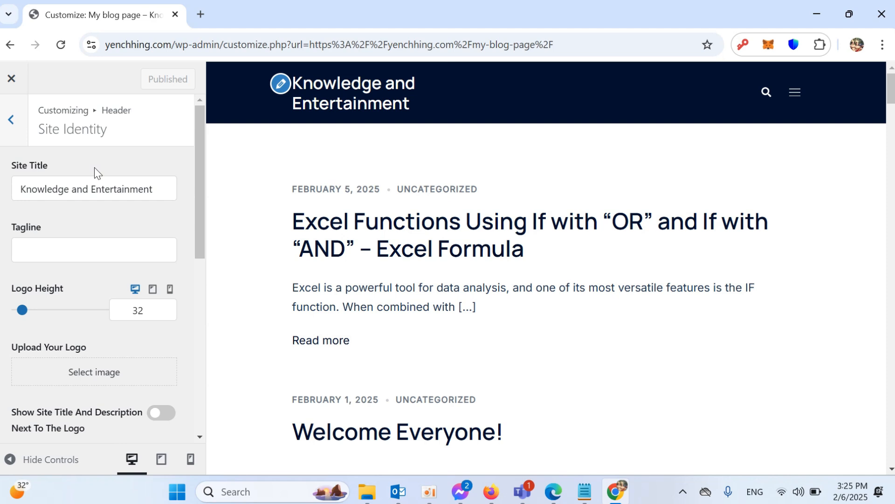
- Select the 'Knowledge and Entertainment' site title and put the cursor in the empty Tagline field
drag(56, 189, 134, 186)
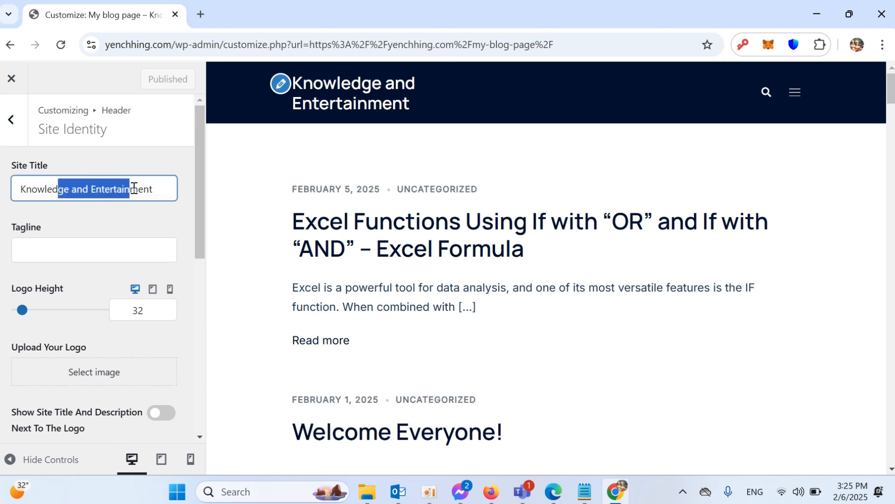
click(48, 253)
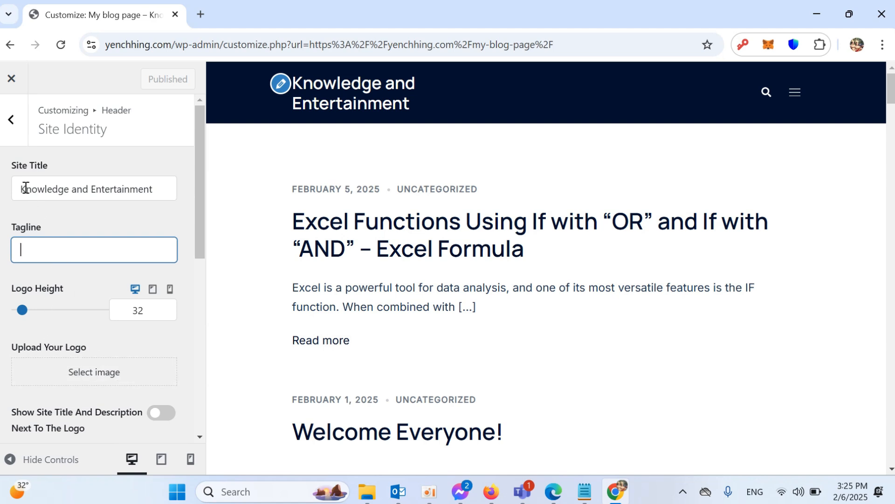
drag(23, 188, 153, 189)
click(48, 249)
- Load chatgpt.com in a new tab and select the tagline prompt in Notepad
click(201, 14)
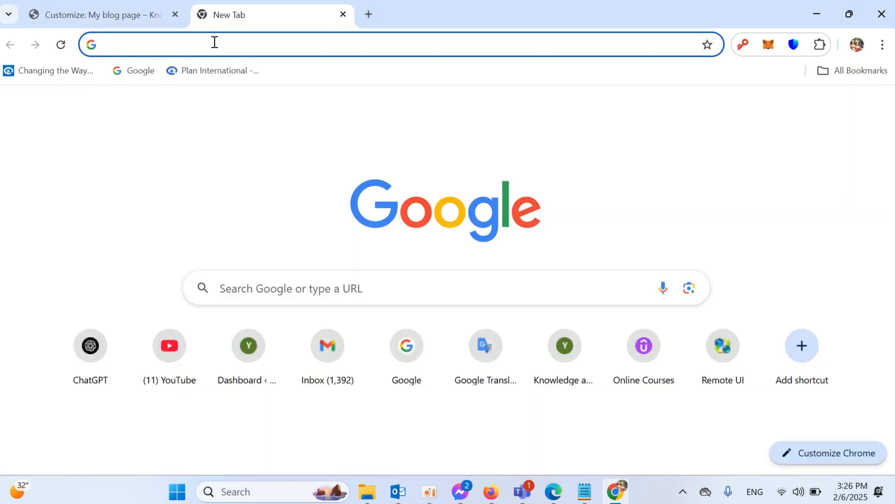
text(chatgpt.com)
key(Return)
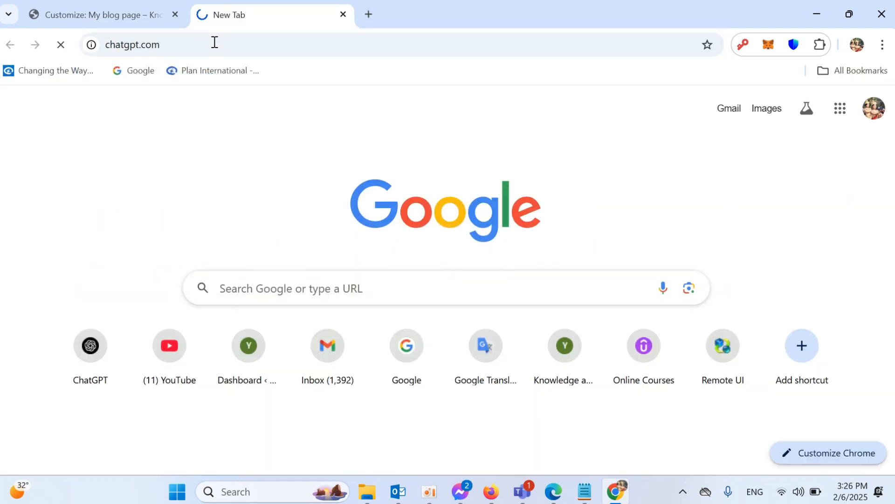
click(578, 490)
click(212, 86)
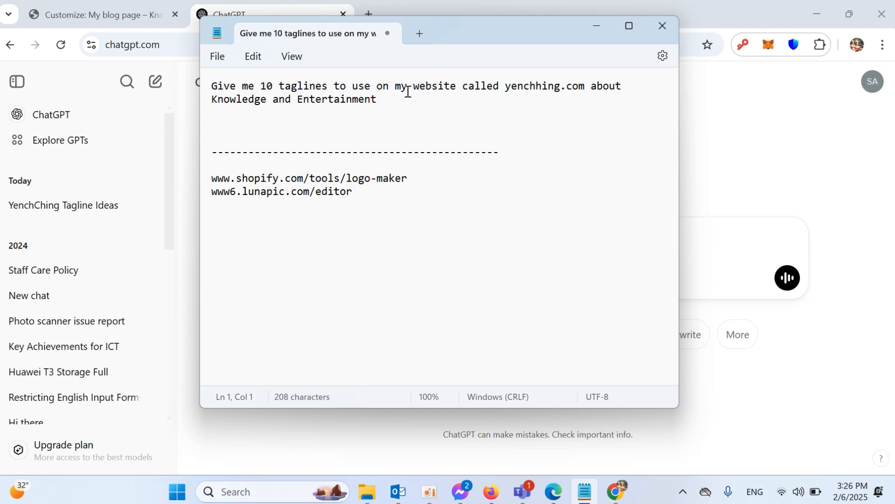
drag(464, 87, 582, 88)
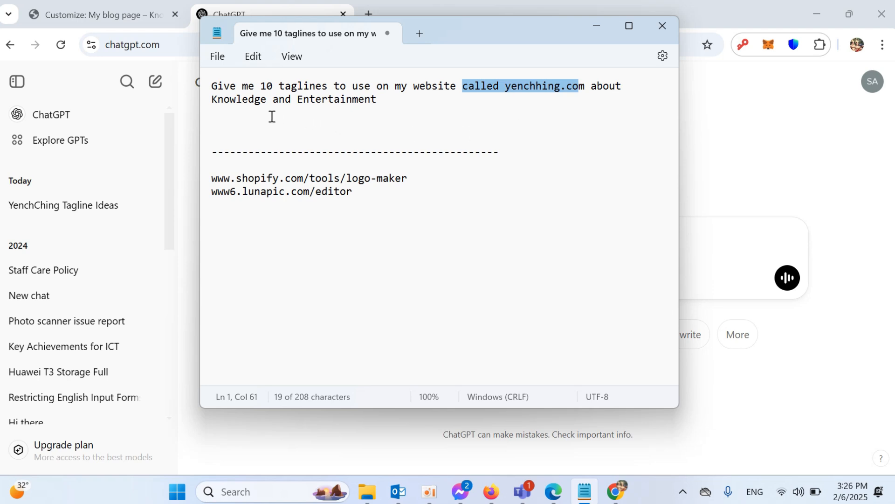
click(218, 109)
drag(377, 101, 209, 86)
key(ctrl+c)
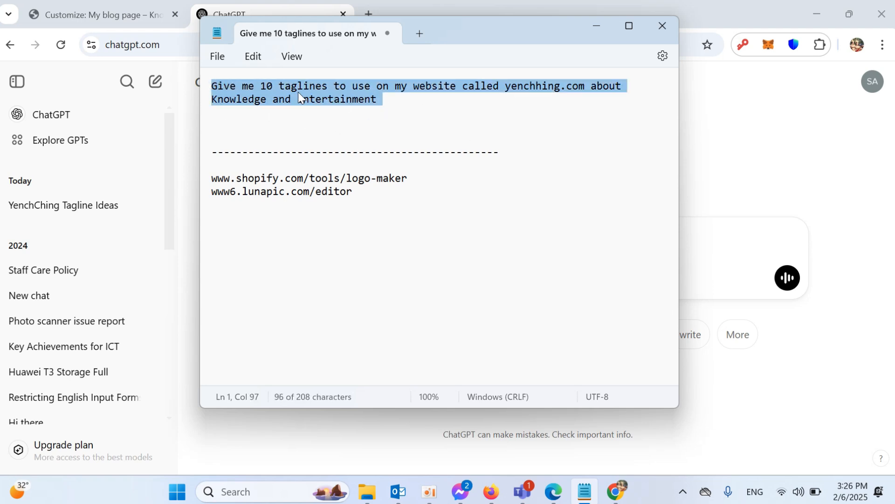
- Paste the tagline prompt into ChatGPT and send it
click(272, 14)
click(332, 233)
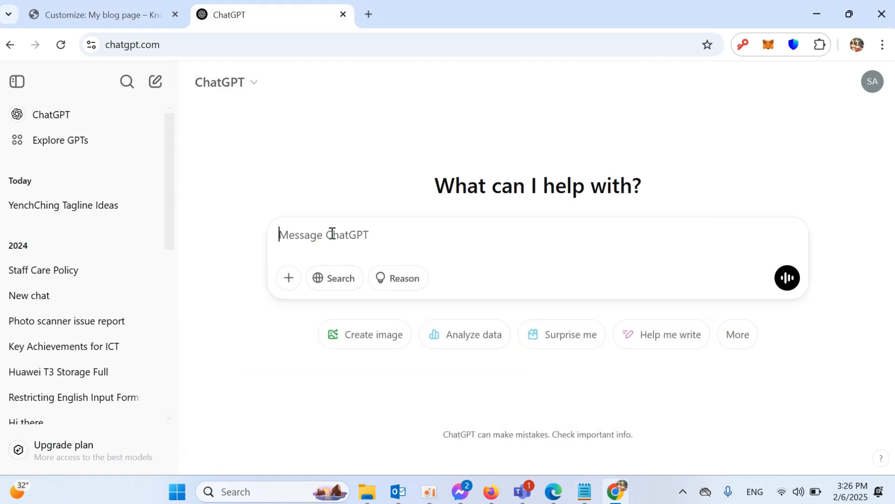
key(ctrl+v)
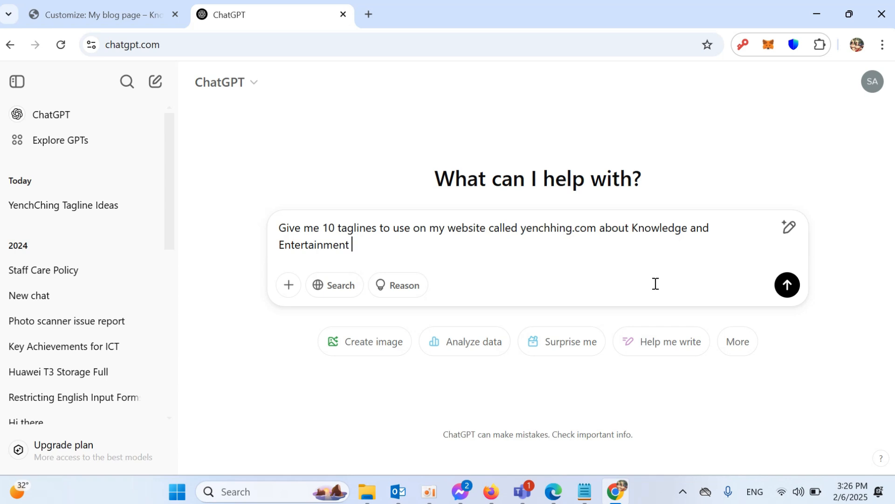
key(Return)
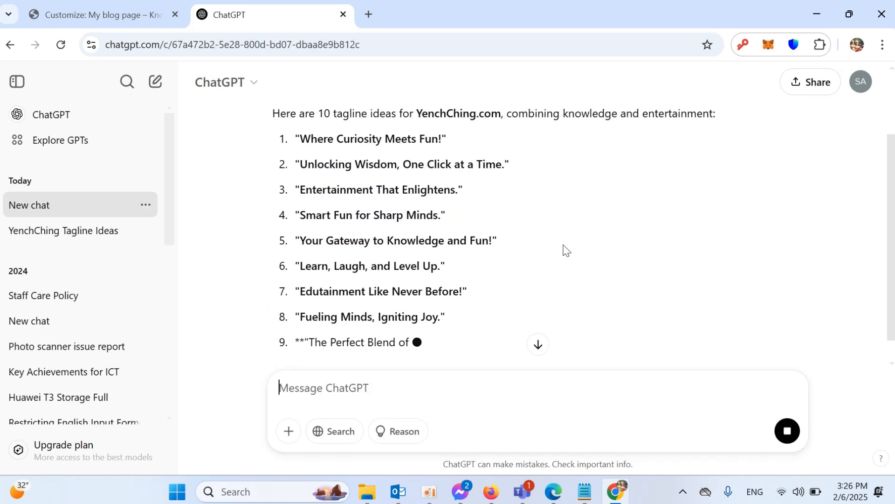
- Copy tagline 5, 'Your Gateway to Knowledge and Fun!', and return to the Customizer
scroll(560, 245, up, 1)
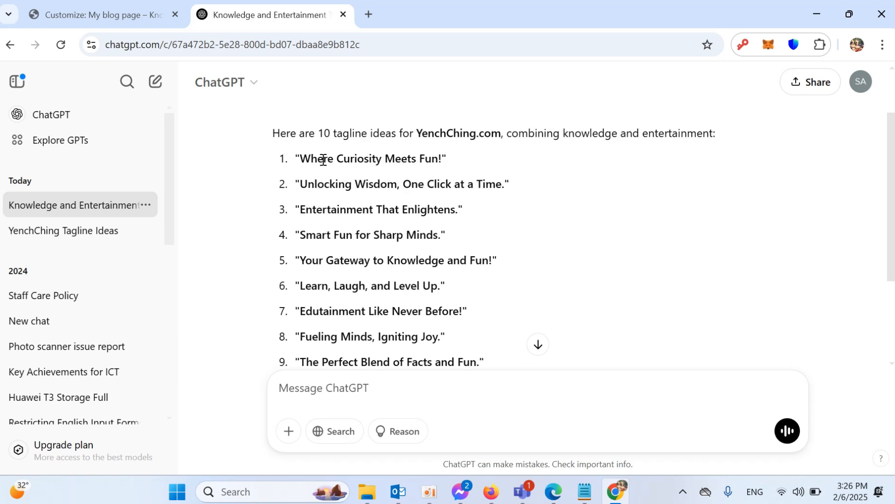
drag(302, 258, 492, 261)
right_click(465, 262)
click(488, 281)
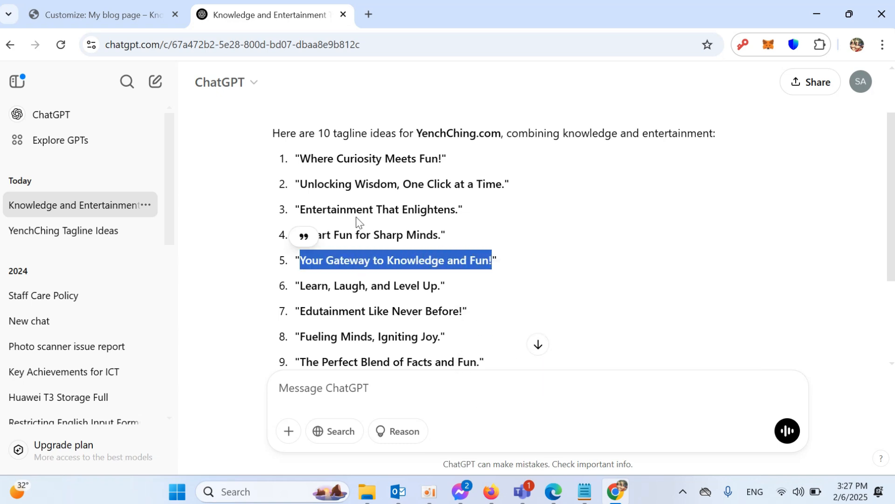
click(112, 18)
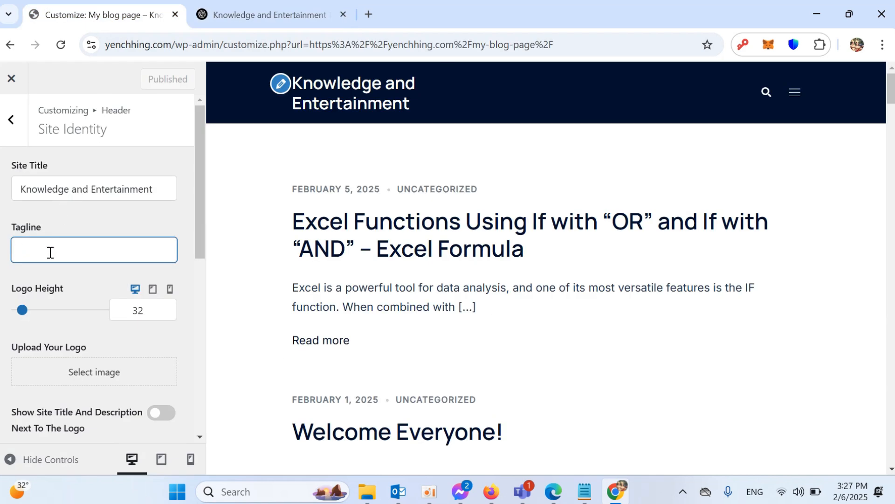
- Paste 'Your Gateway to Knowledge and Fun!' as the site tagline and publish it
key(ctrl+v)
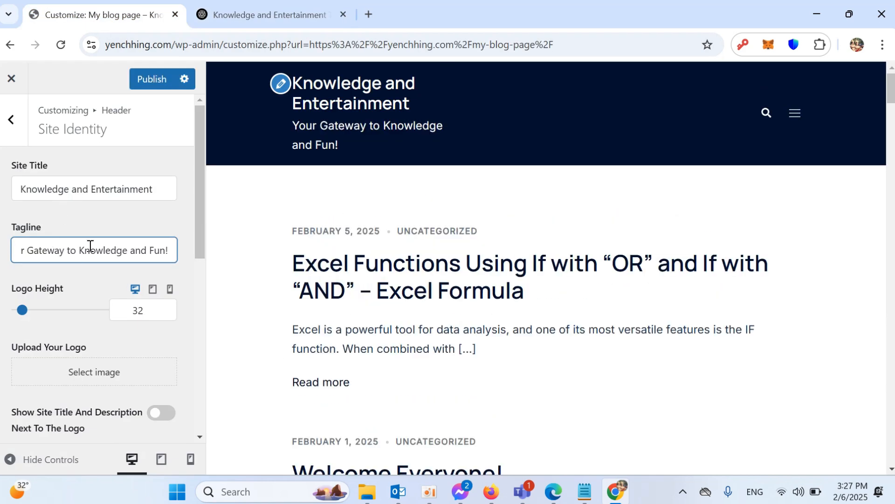
click(153, 79)
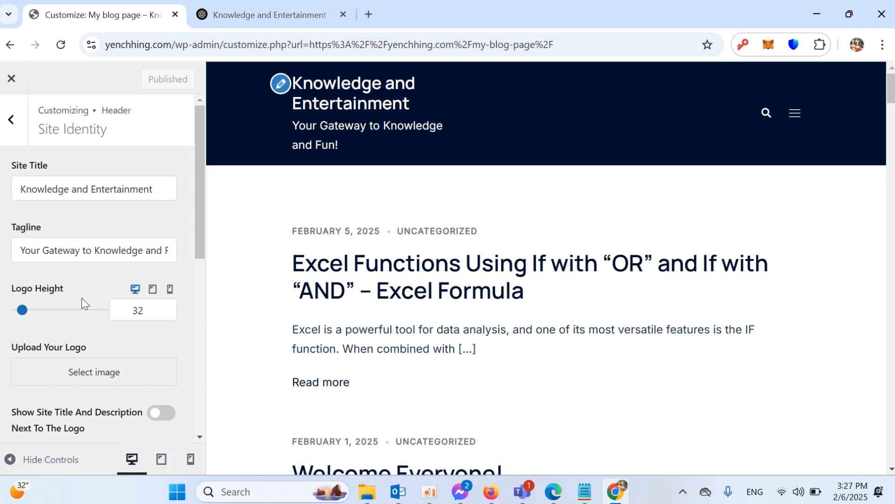
scroll(13, 290, down, 2)
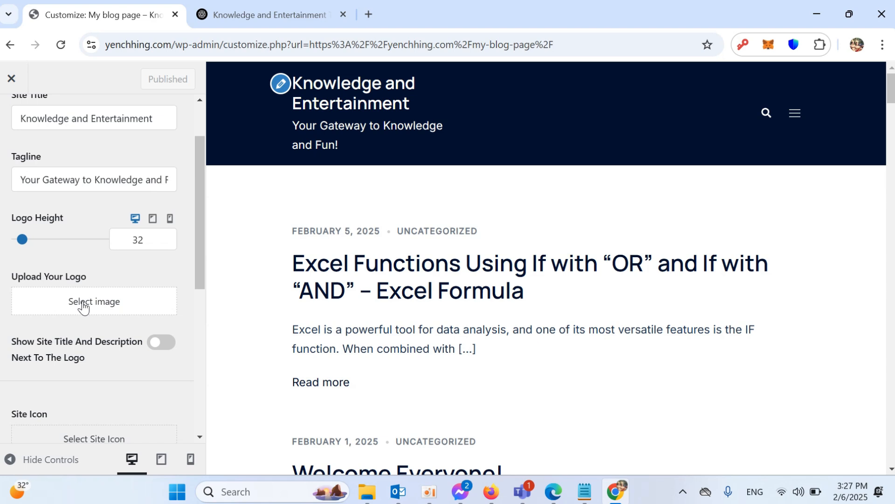
- Open the Shopify Logo Maker URL from the notes in a new tab and start a new logo
click(584, 491)
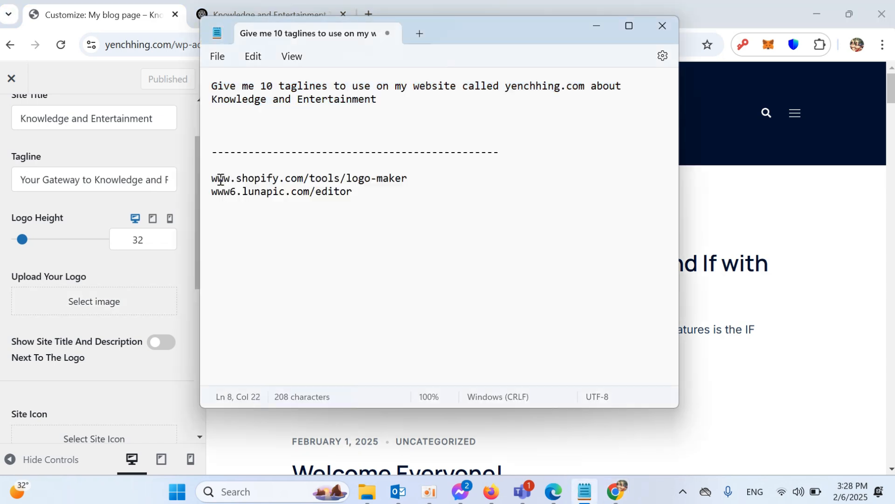
drag(214, 179, 408, 179)
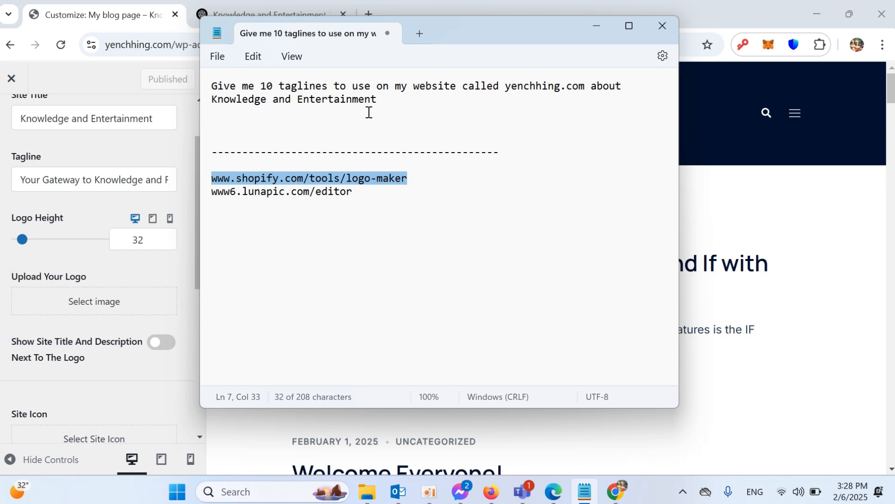
click(389, 10)
click(367, 15)
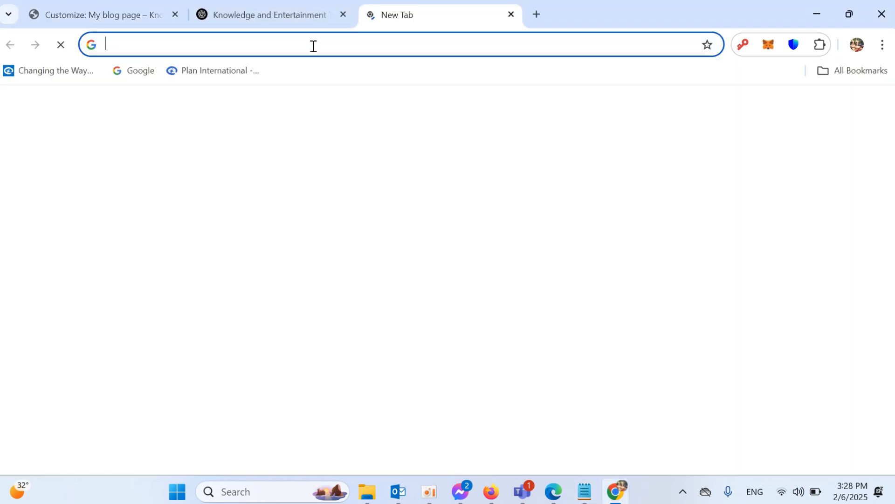
key(ctrl+v)
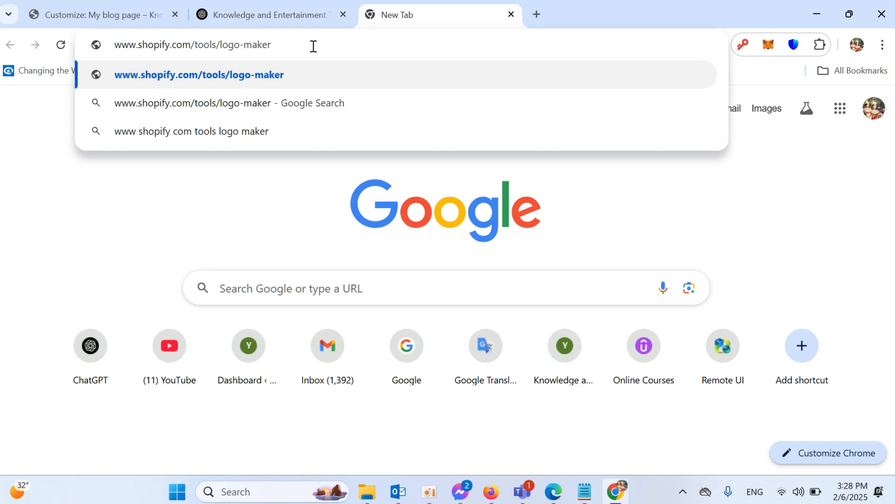
key(Return)
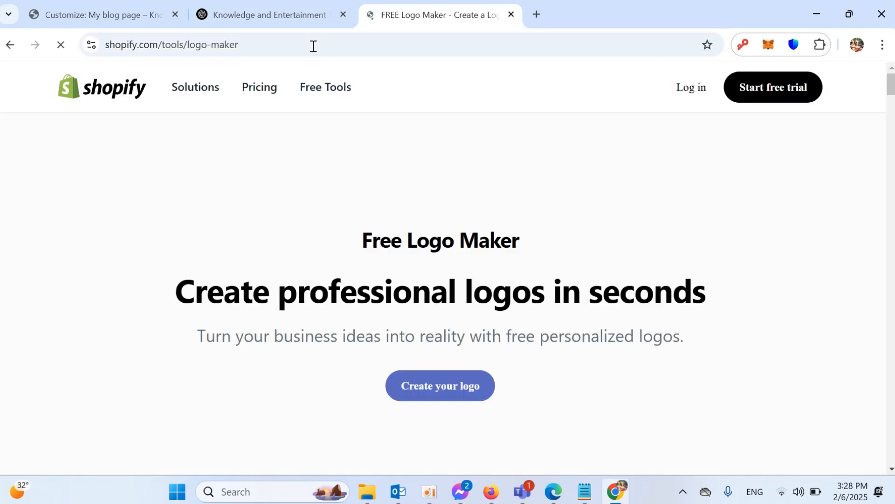
scroll(357, 189, down, 3)
click(448, 252)
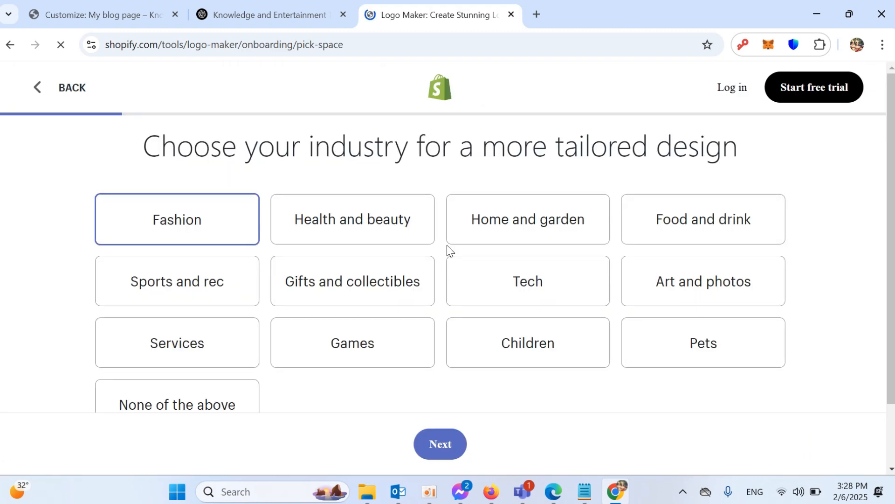
- Choose Tech as the business industry
scroll(430, 248, down, 6)
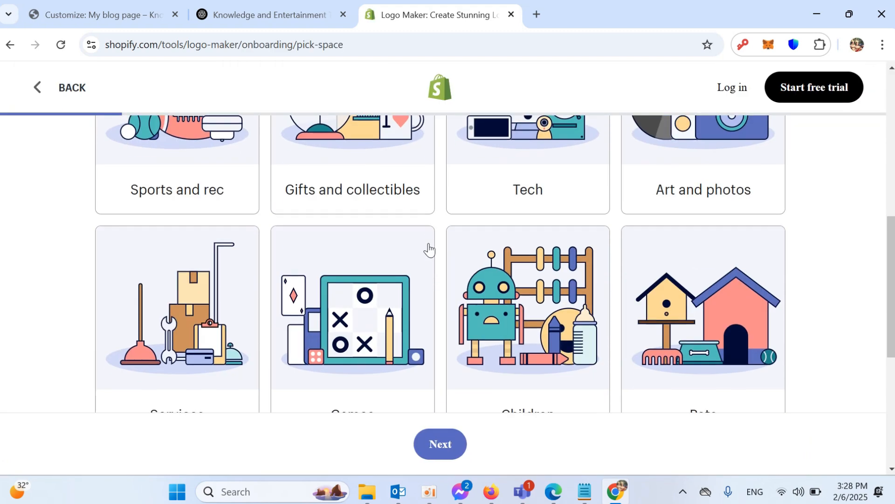
scroll(430, 249, down, 3)
scroll(429, 250, up, 6)
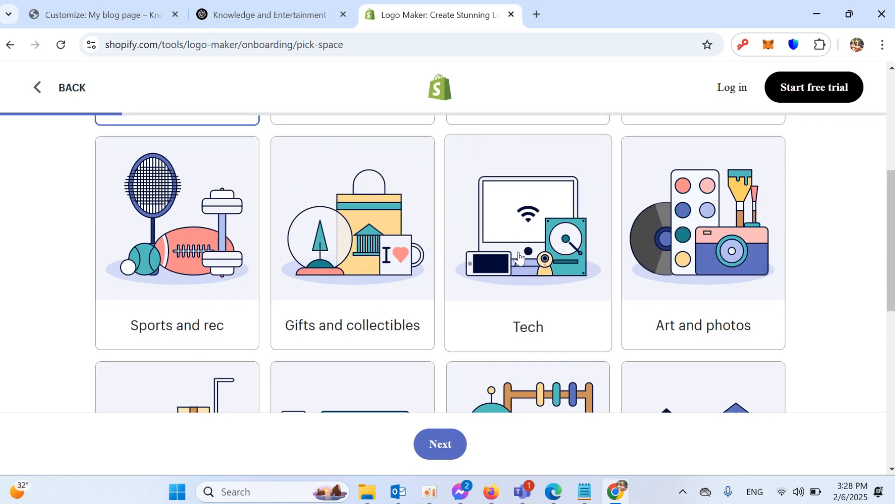
click(529, 229)
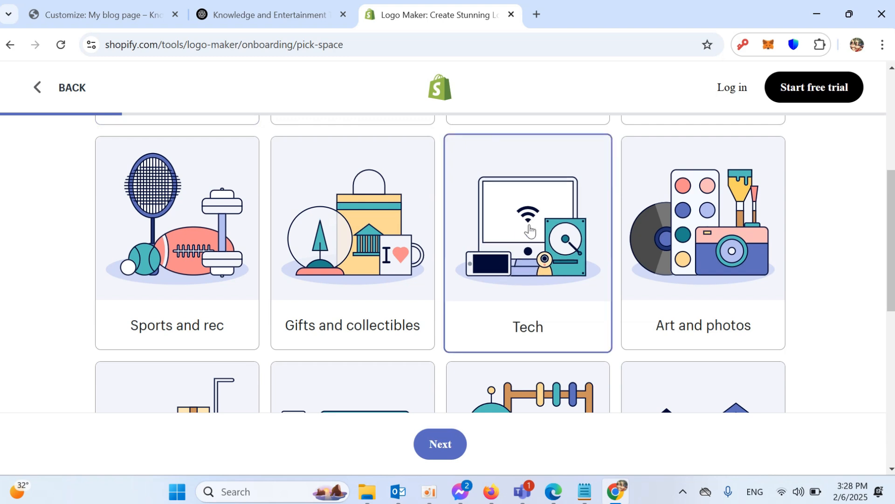
click(442, 447)
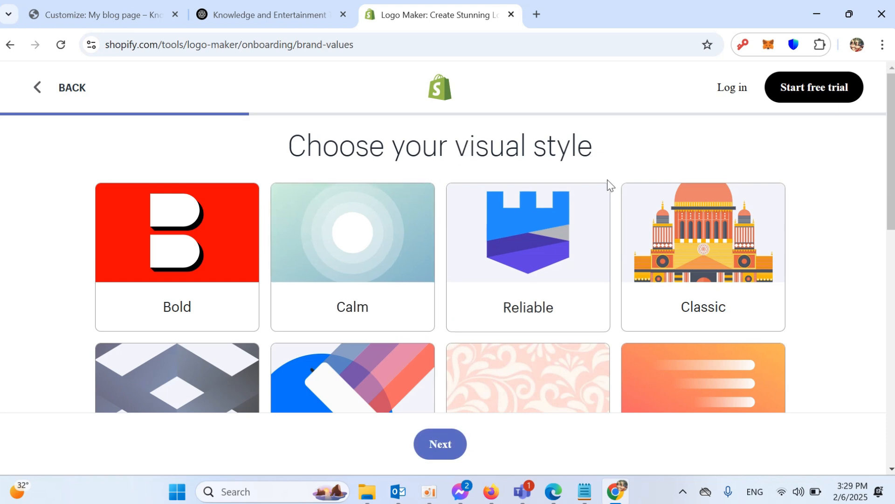
- Choose Futuristic as the visual style
scroll(669, 300, down, 5)
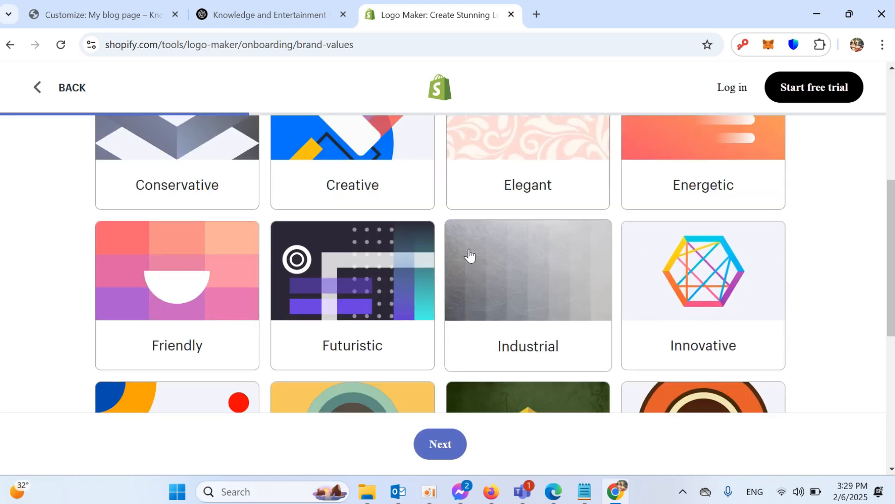
scroll(470, 255, down, 3)
scroll(470, 256, up, 3)
click(354, 279)
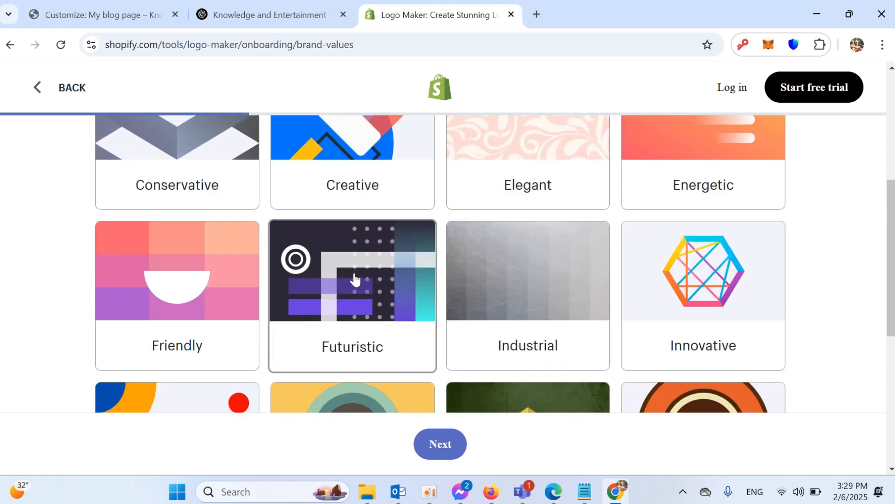
click(441, 448)
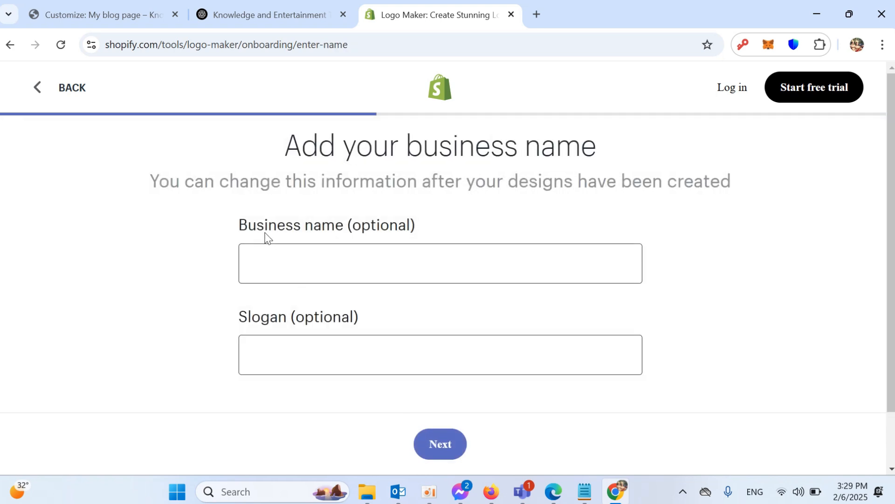
- Copy the site title 'Knowledge and Entertainment' into the Business name field
drag(267, 238, 346, 222)
click(270, 16)
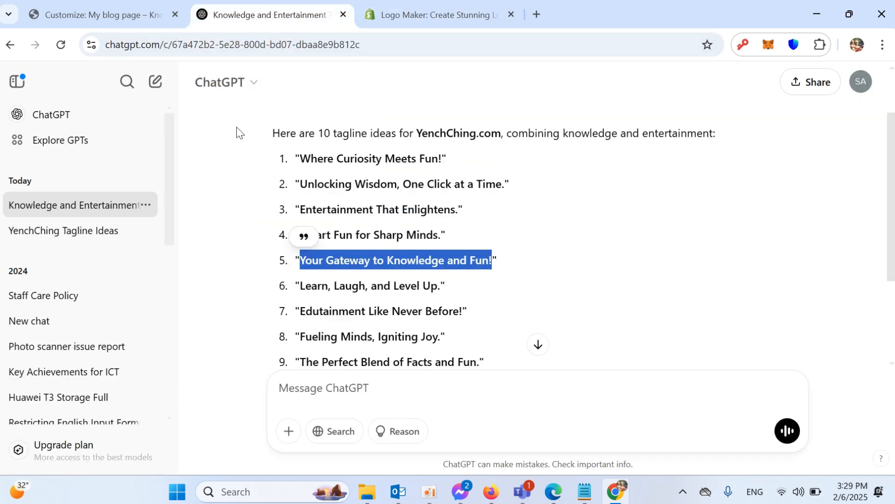
click(130, 19)
scroll(149, 120, up, 2)
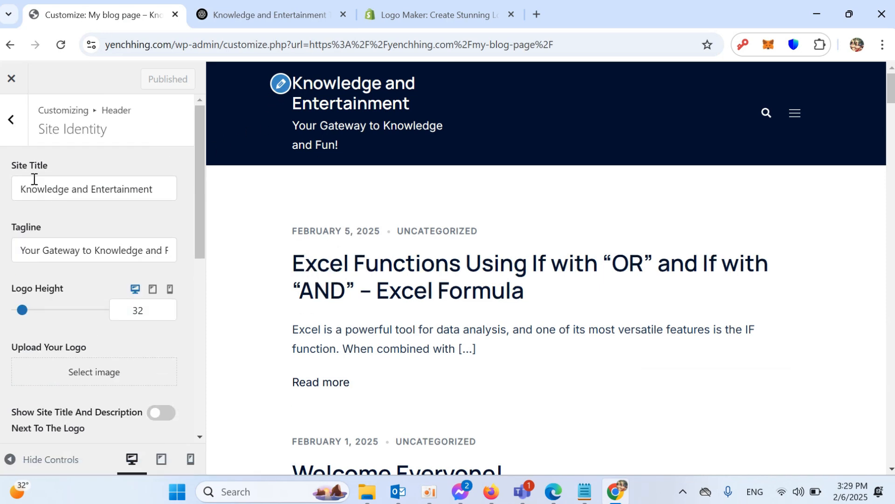
drag(158, 192, 14, 193)
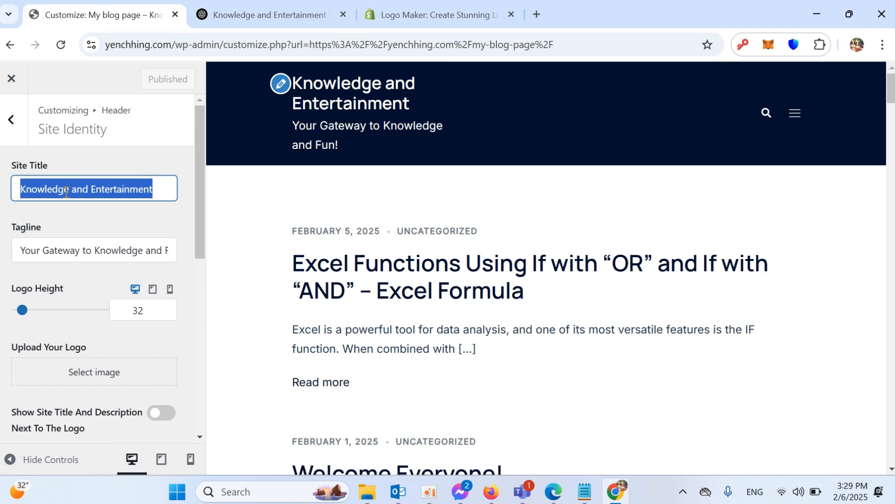
click(397, 18)
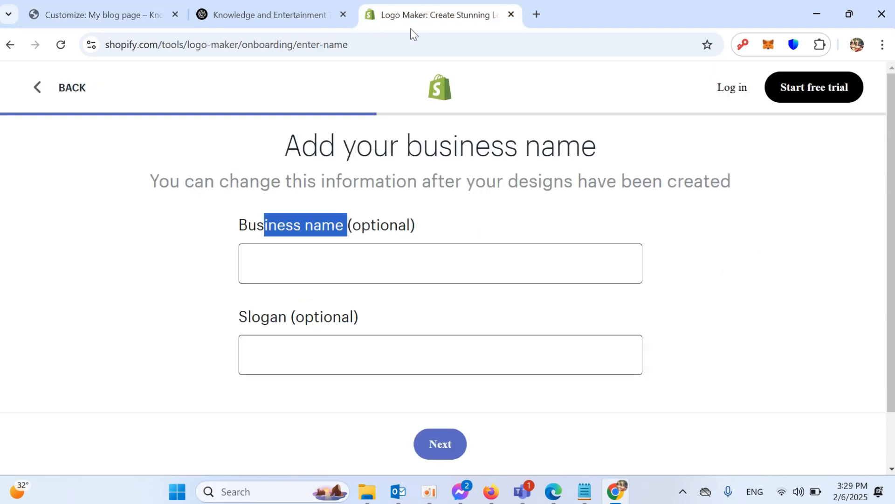
click(320, 259)
key(ctrl+v)
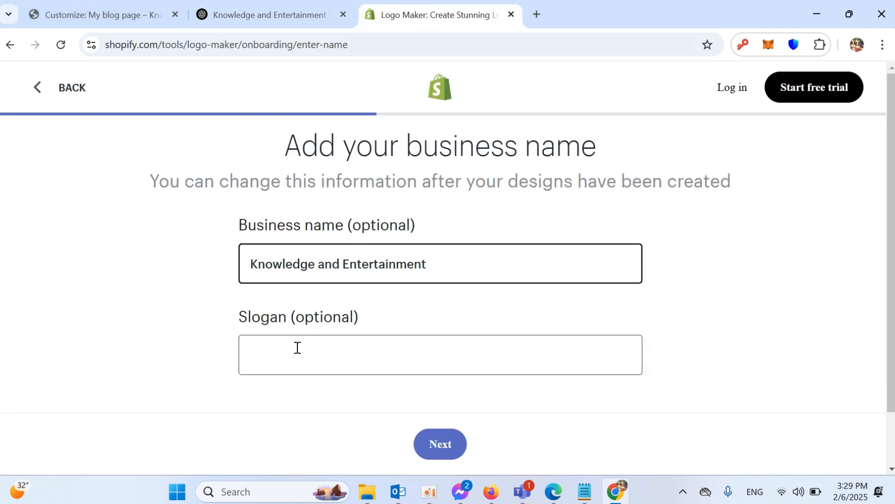
- Copy the tagline 'Your Gateway to Knowledge and Fun!' into the Slogan field and continue
click(106, 15)
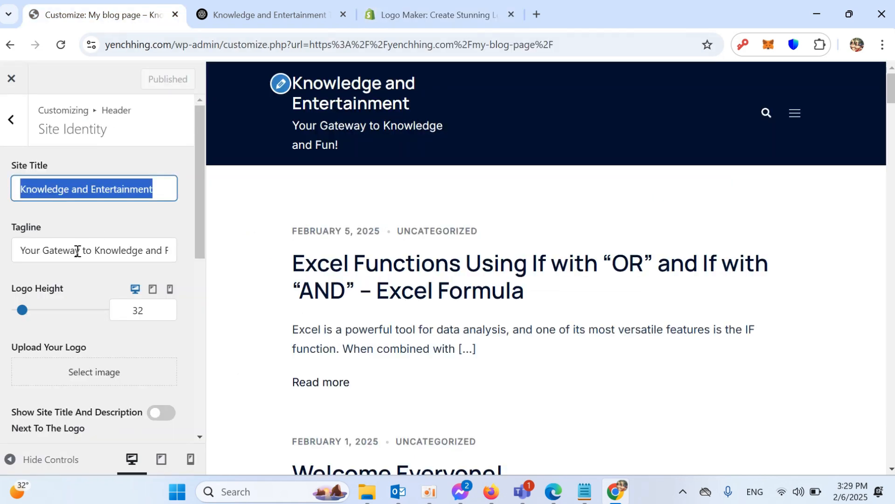
click(32, 251)
key(ctrl+a)
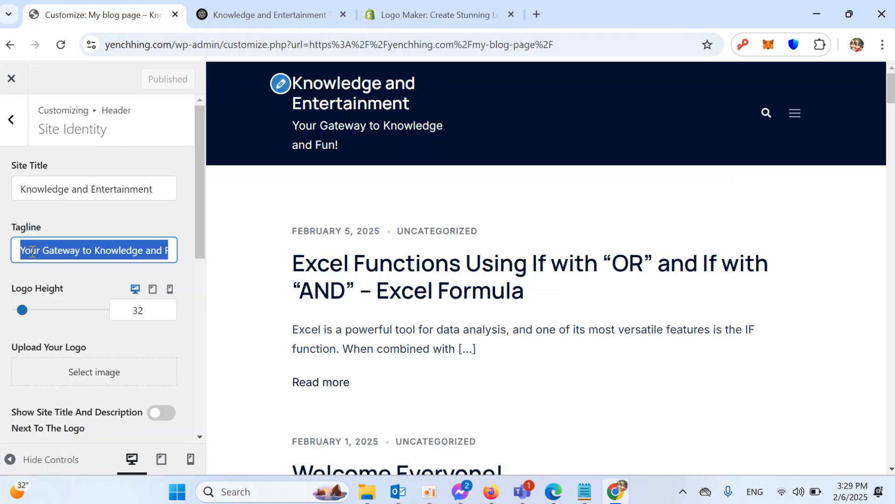
click(432, 15)
click(330, 348)
key(ctrl+v)
click(438, 444)
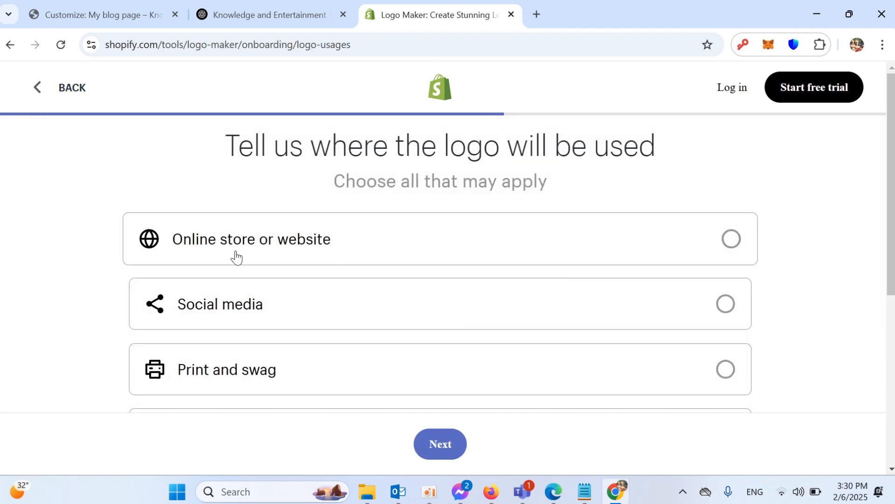
- Choose 'Online store or website' as the logo's use and browse the generated Knowledge and Entertainment logos
click(732, 239)
click(441, 458)
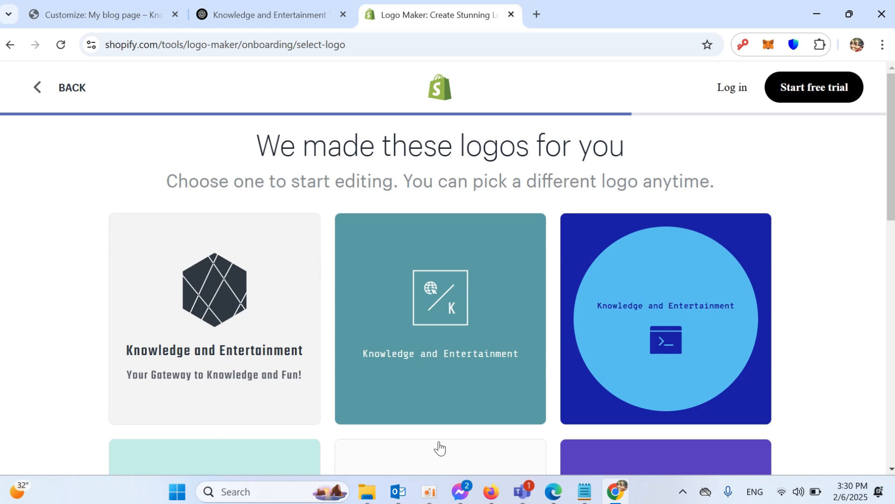
drag(279, 146, 609, 145)
mouse_move(376, 285)
scroll(376, 286, down, 3)
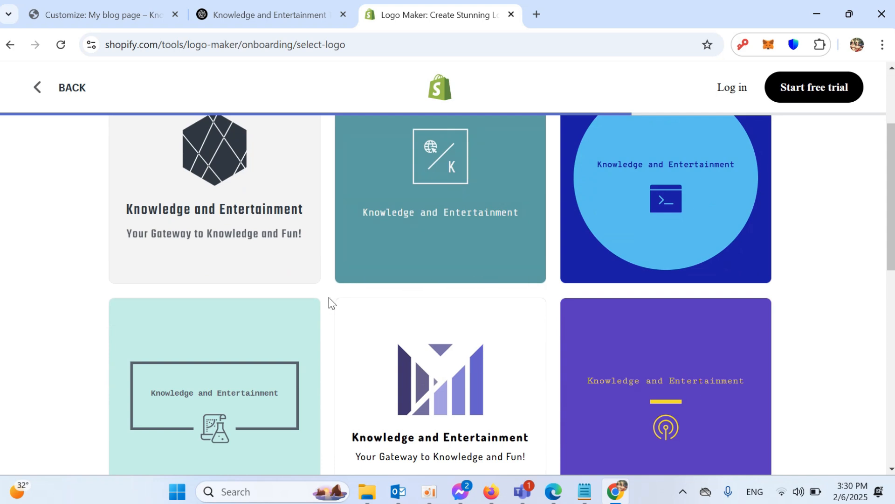
scroll(334, 284, down, 1)
scroll(270, 284, down, 1)
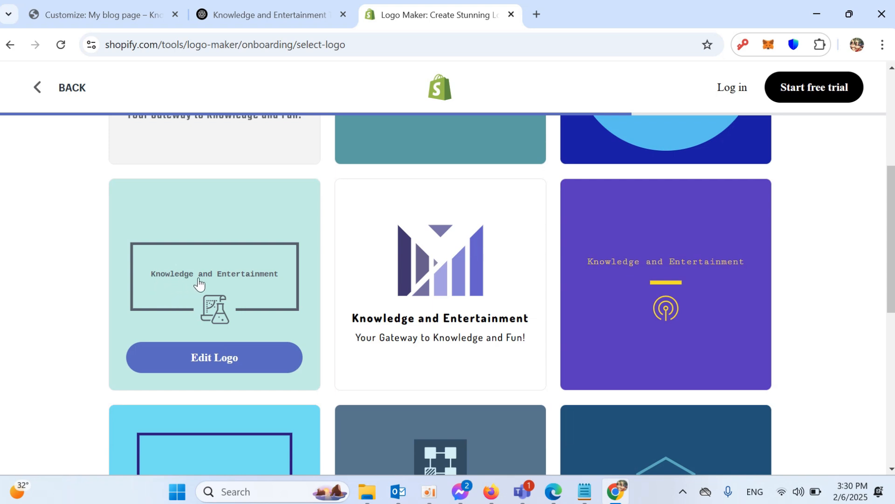
- Edit the framed flask logo and give its text a bold monospace font
click(212, 363)
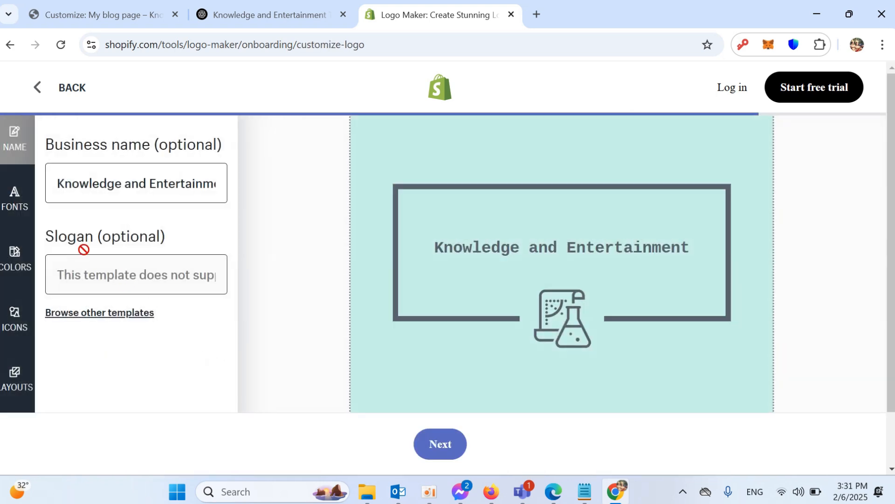
click(18, 211)
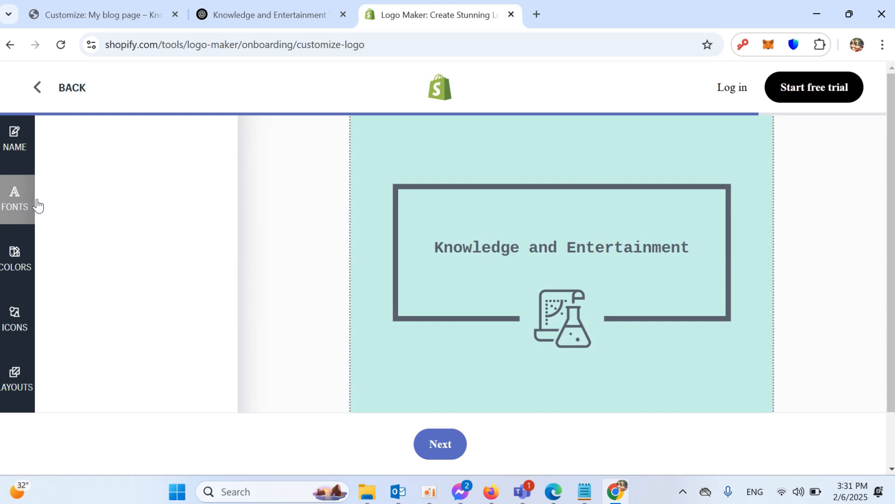
scroll(205, 284, down, 2)
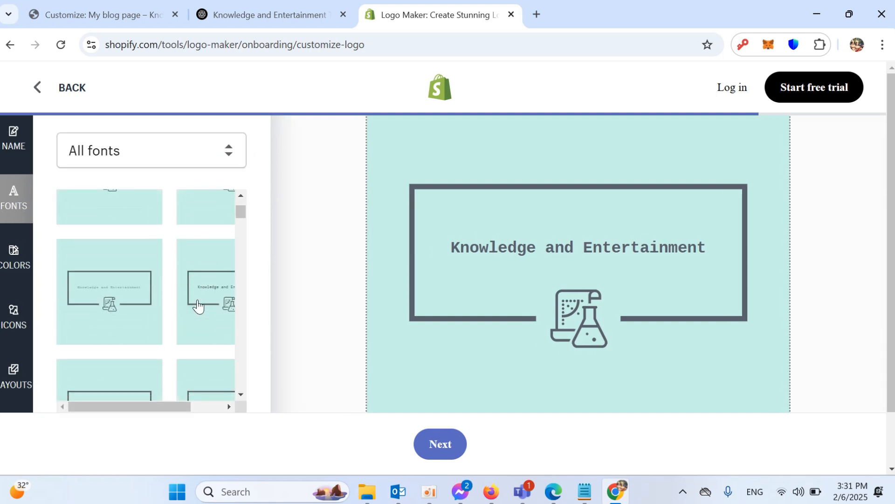
click(225, 289)
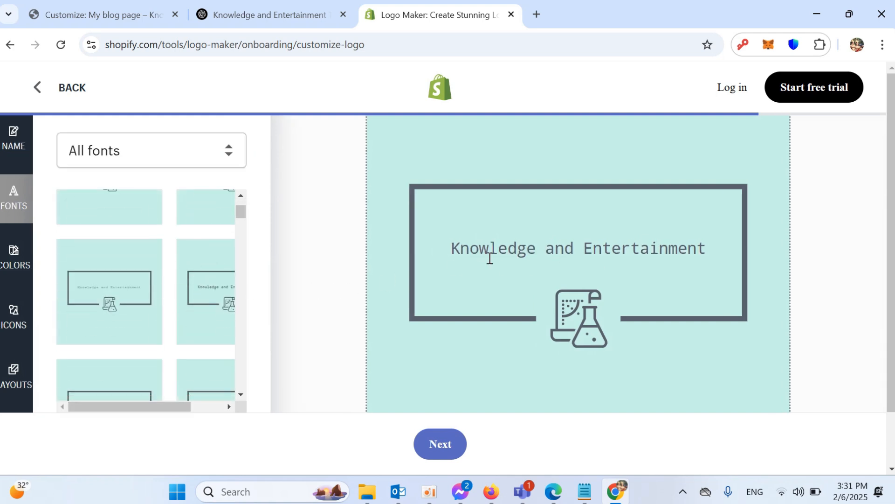
scroll(148, 285, down, 2)
click(104, 340)
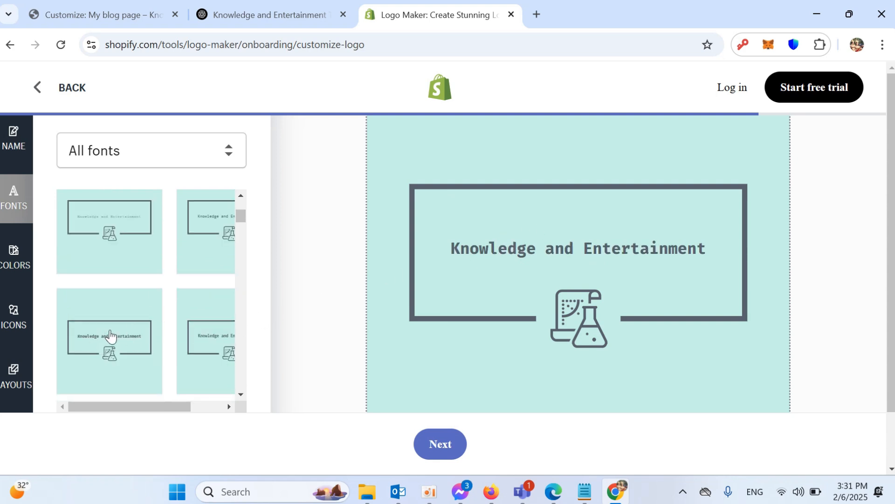
- Apply the light grey and dark blue colour scheme to the logo
click(8, 255)
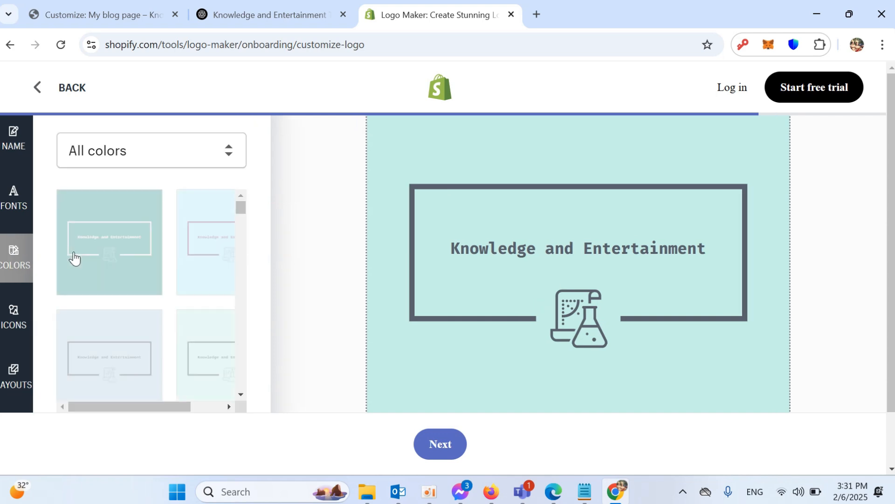
scroll(156, 310, down, 3)
scroll(194, 334, down, 6)
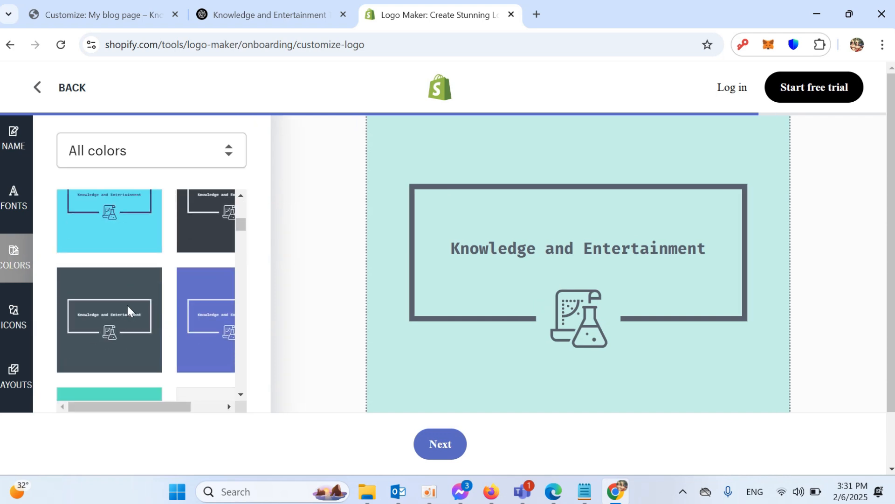
click(198, 218)
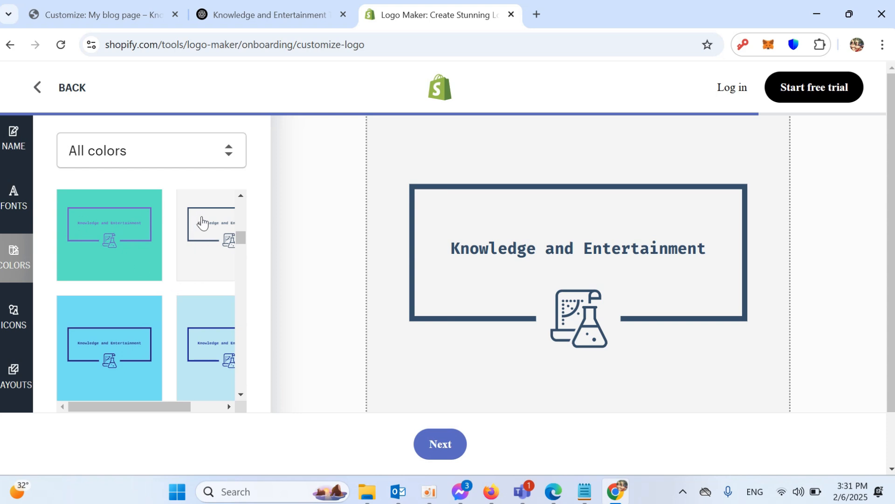
- Review the icon and layout options, keep the boxed layout, and finish to the logo preview
click(12, 321)
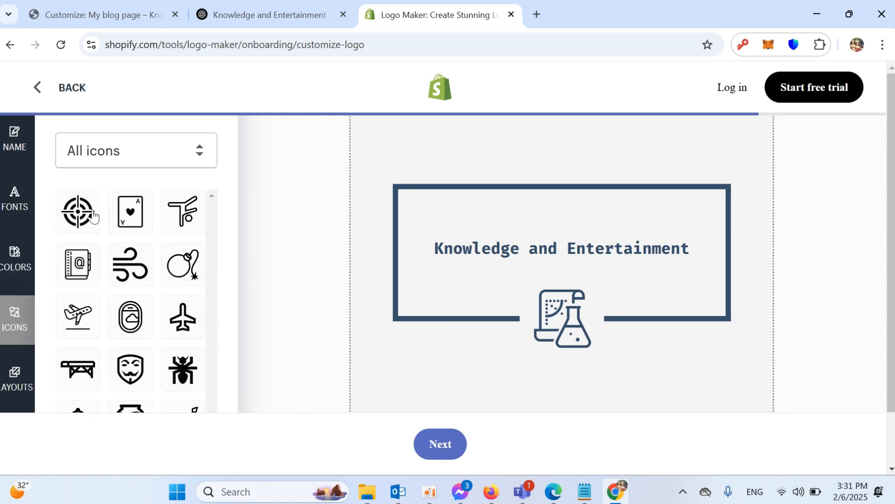
scroll(609, 256, down, 1)
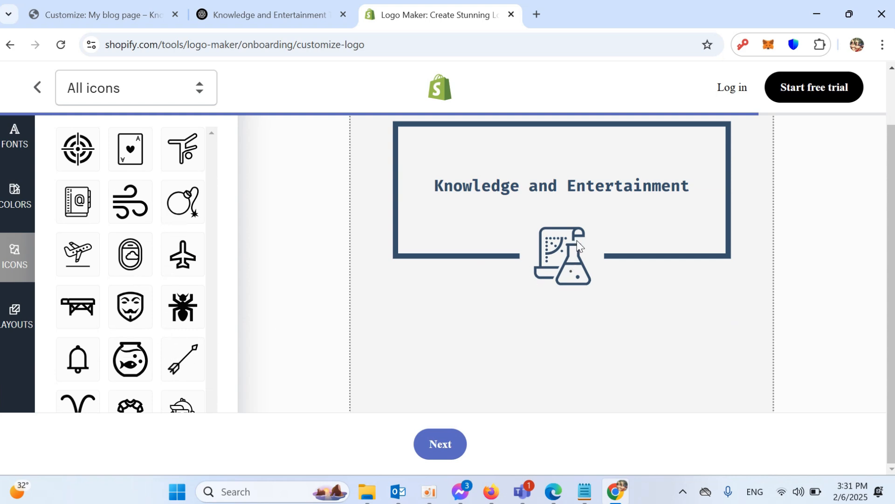
click(14, 333)
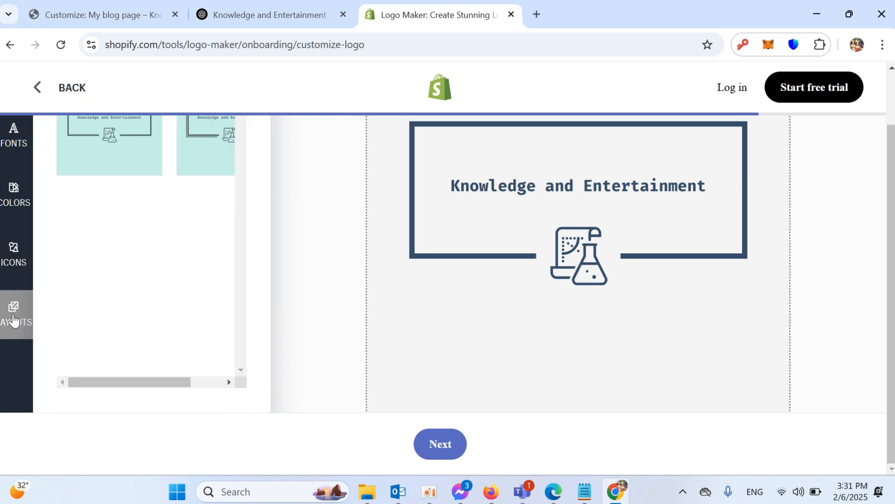
scroll(144, 290, up, 1)
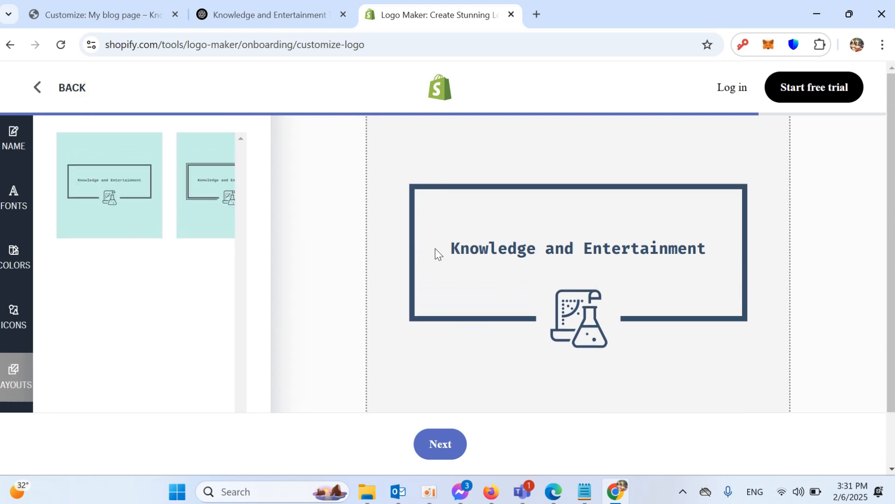
click(439, 446)
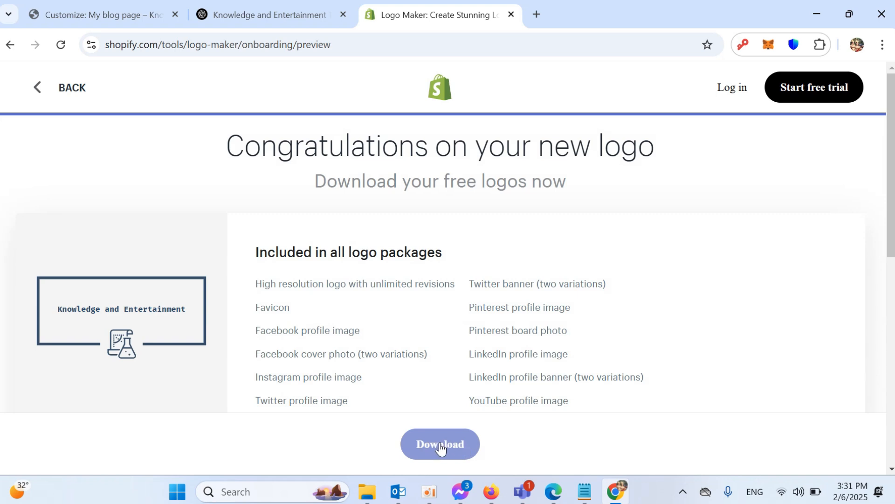
- Download the free logo package, signing up with an e-mail address and password
click(440, 448)
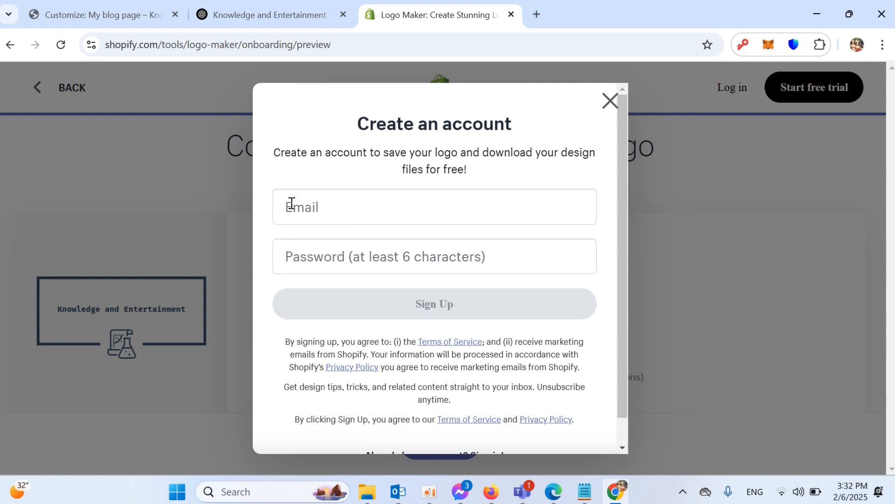
click(411, 206)
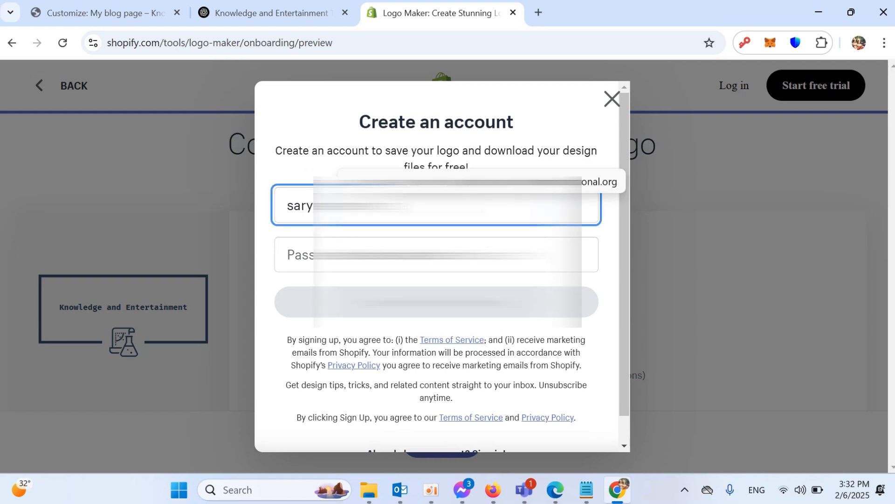
key(Tab)
text(••••••••••••)
key(Return)
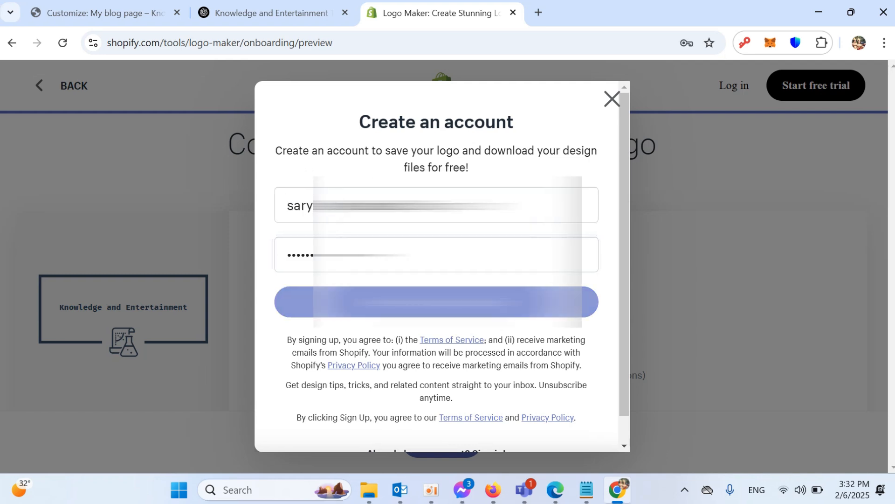
click(632, 258)
- Read the confirmation message and the address the logo package was sent to
scroll(628, 270, down, 3)
scroll(246, 175, up, 3)
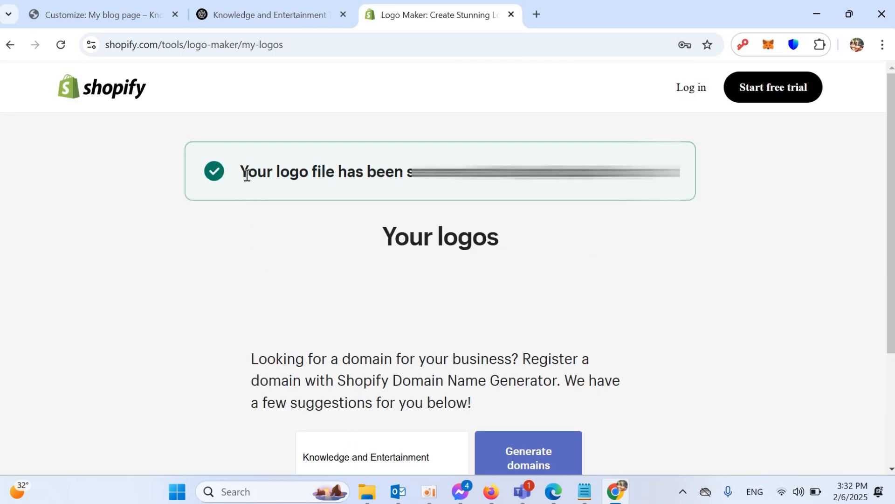
drag(245, 174, 326, 175)
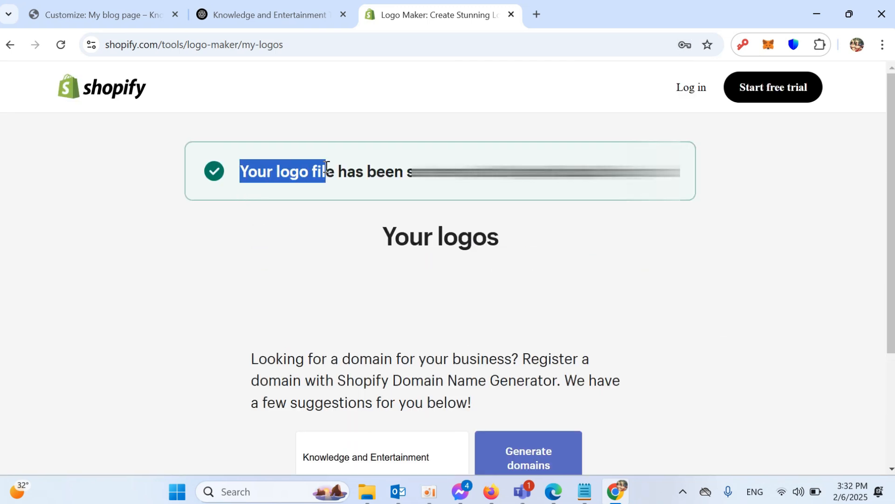
click(262, 176)
drag(240, 172, 513, 173)
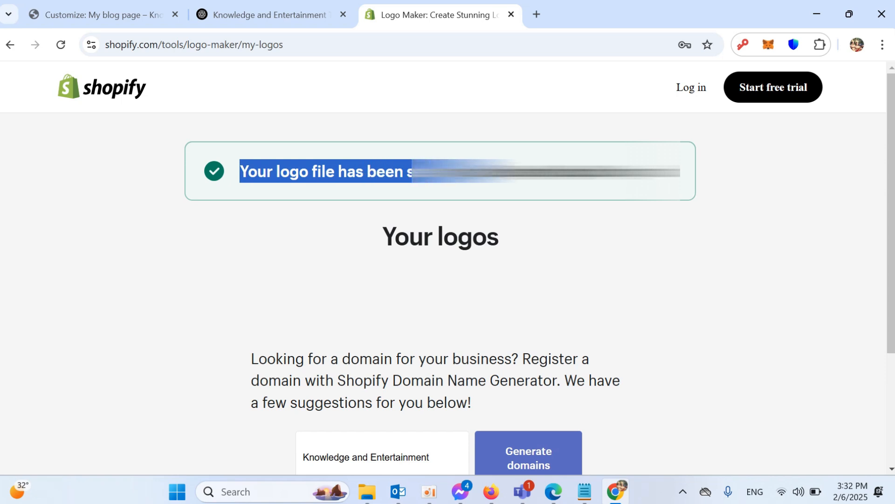
double_click(517, 172)
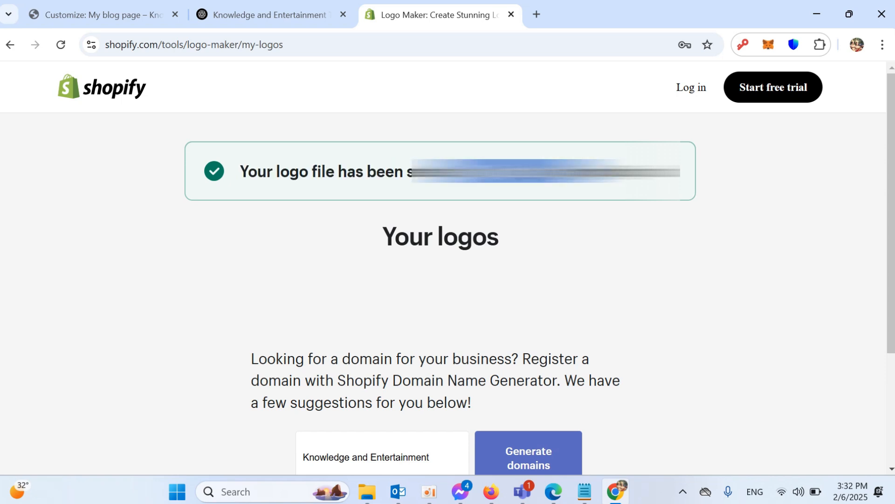
click(467, 159)
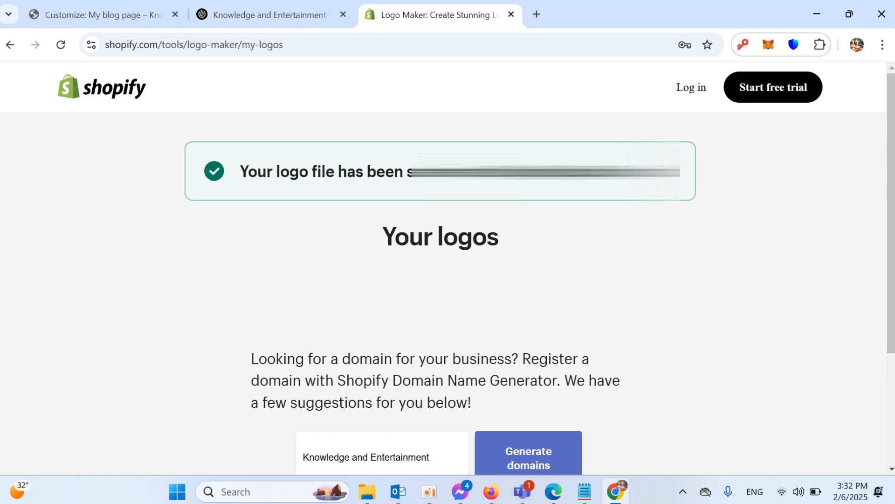
- Show the downloaded HatchfulExport-All.zip in its folder from Chrome's downloads list
click(533, 15)
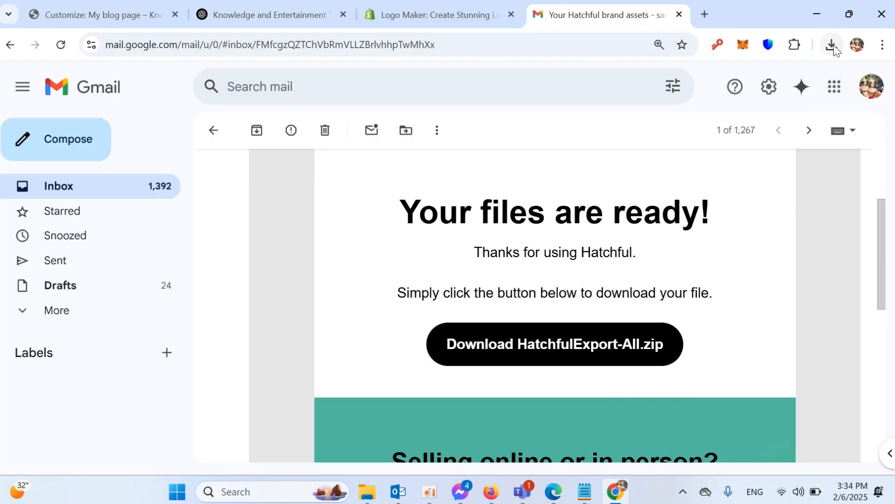
click(832, 45)
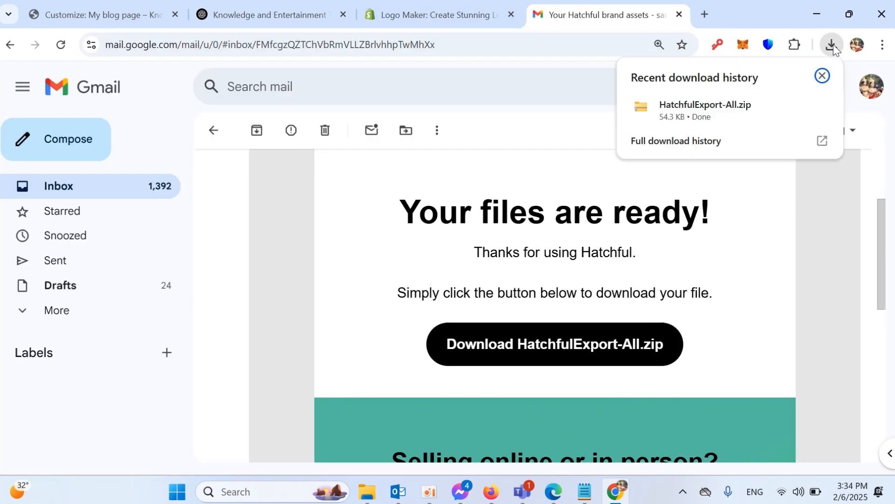
click(793, 107)
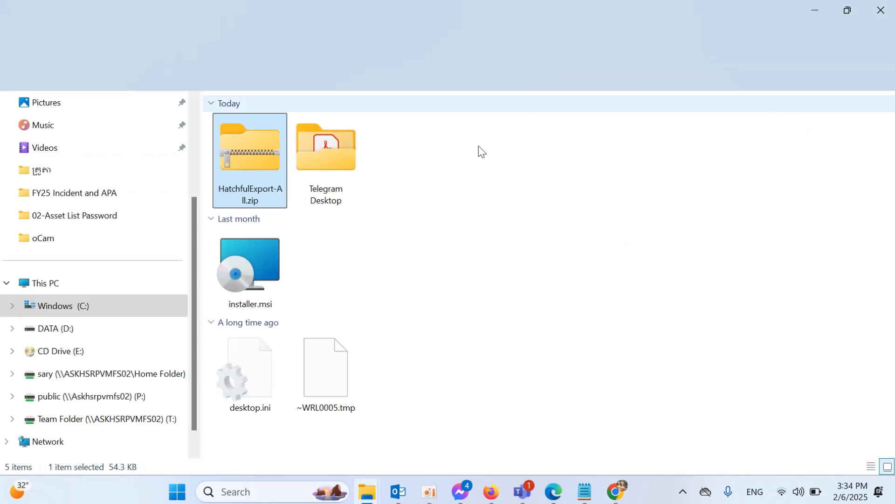
- Extract HatchfulExport-All.zip into a HatchfulExport-All folder
mouse_move(248, 161)
mouse_down()
mouse_move(473, 175)
mouse_move(471, 192)
mouse_up()
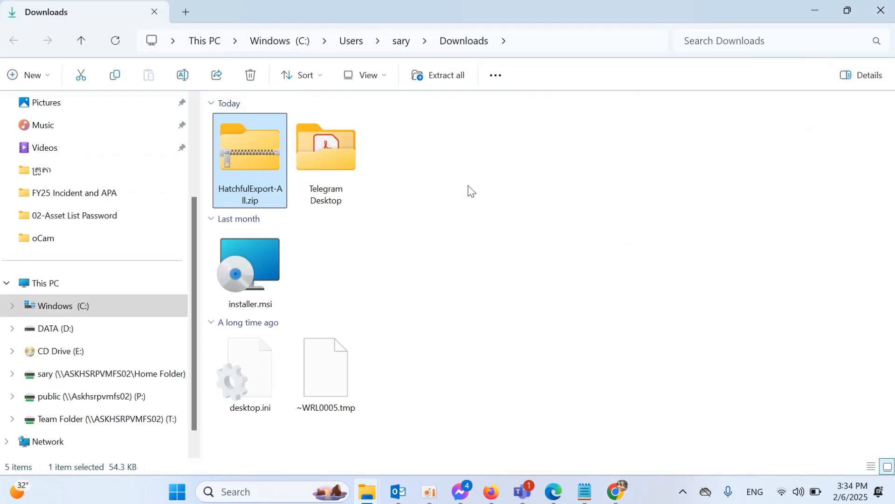
right_click(247, 157)
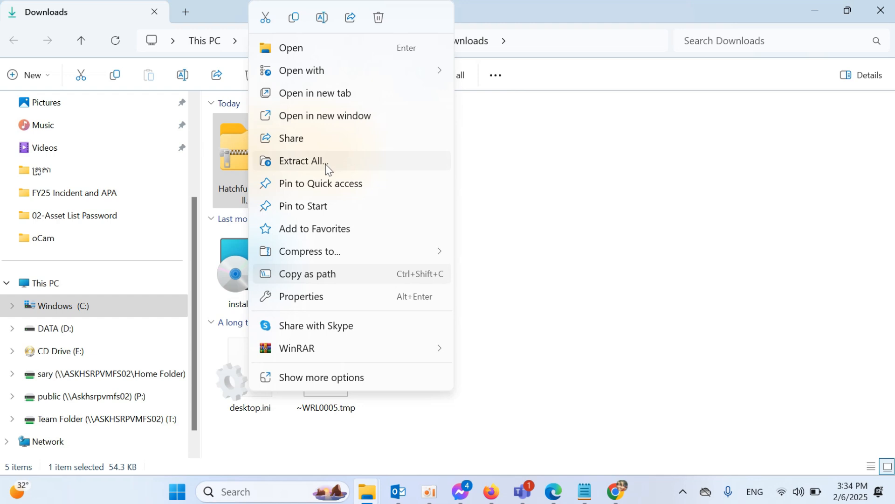
click(369, 161)
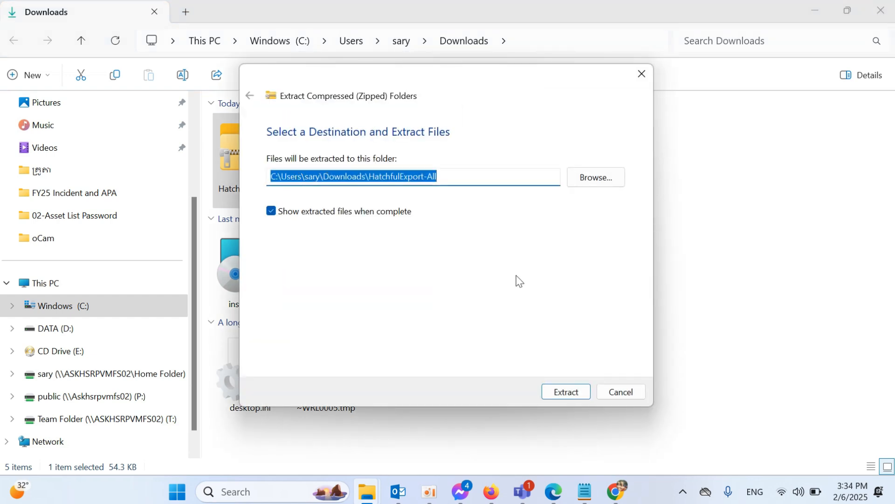
click(566, 392)
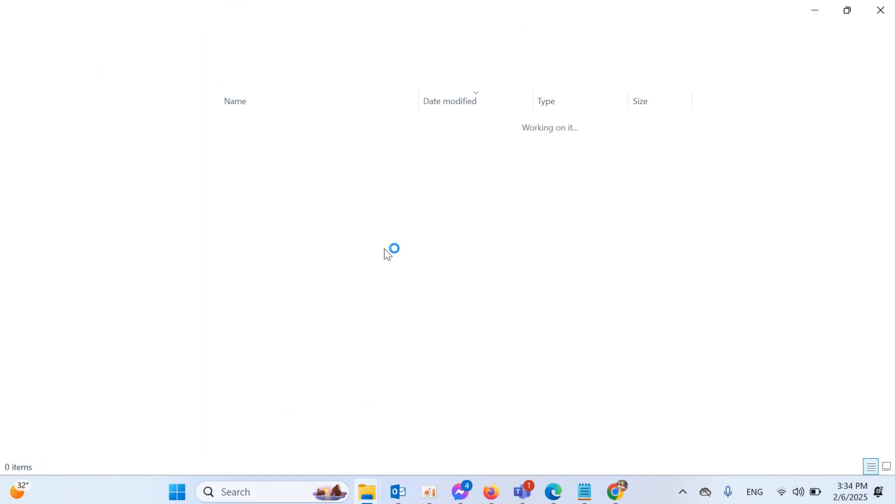
- View the 16 extracted logo PNGs as large thumbnails, check several files, then return to Gmail
click(887, 466)
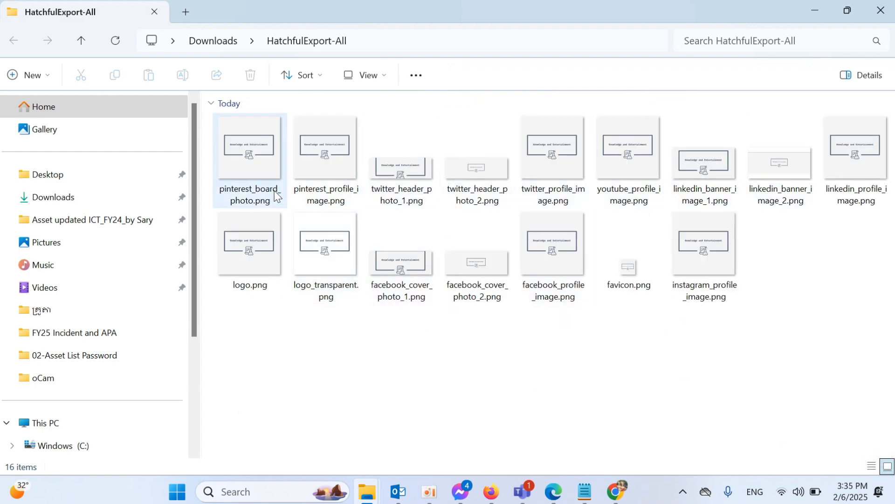
click(245, 196)
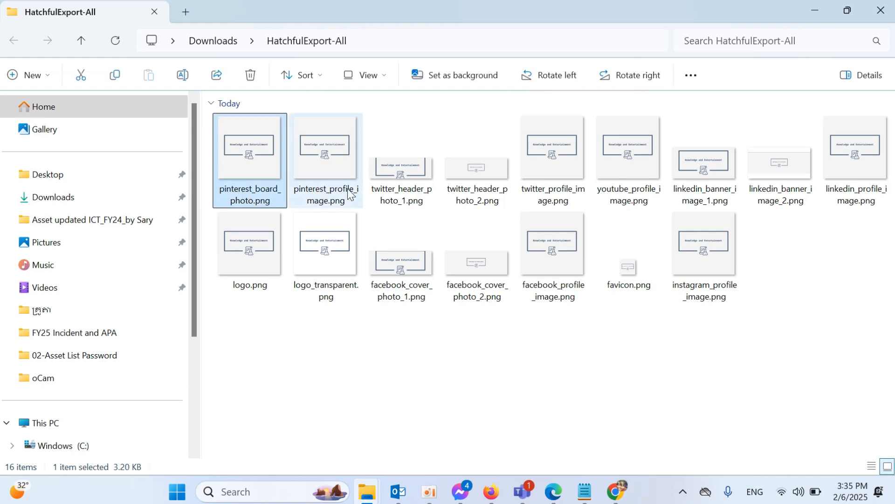
click(398, 192)
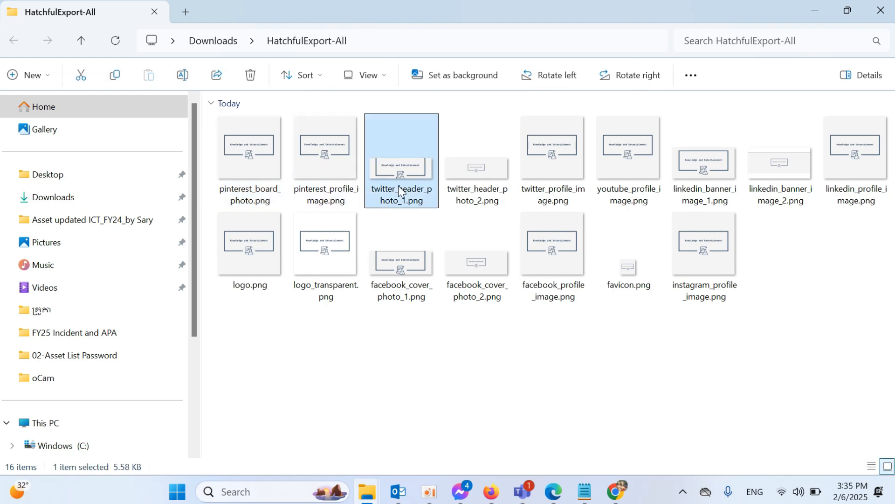
click(616, 194)
click(713, 194)
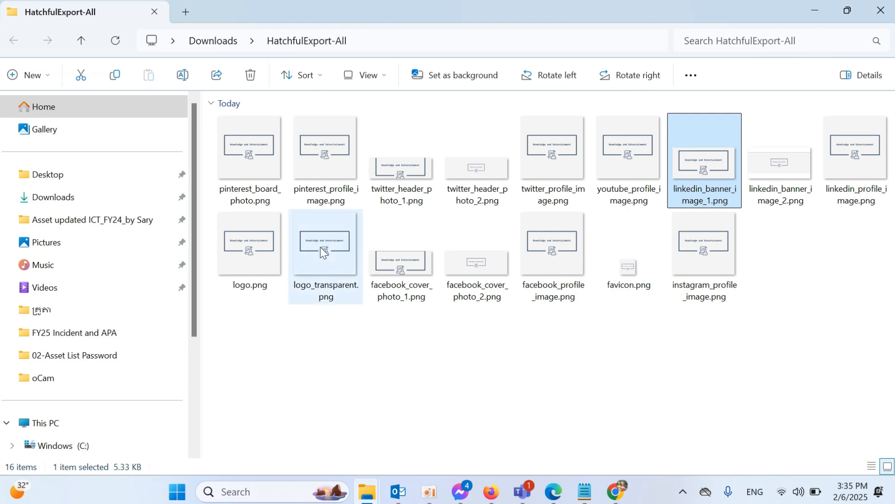
click(323, 290)
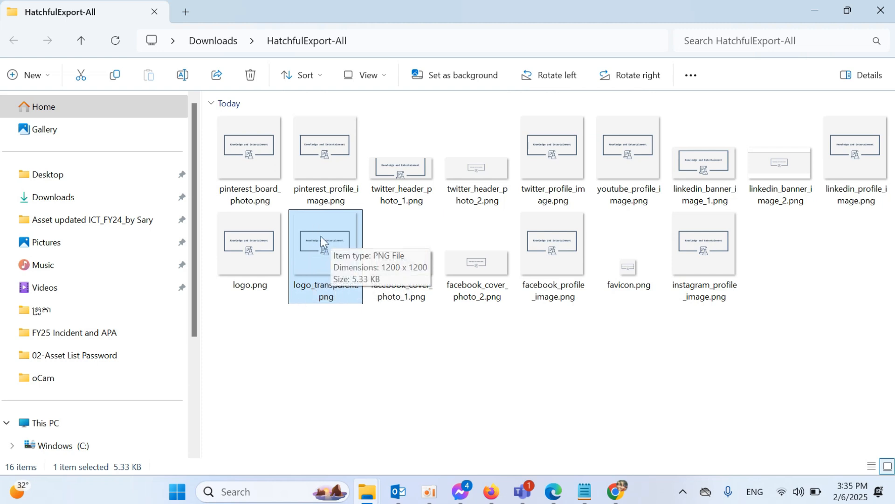
click(615, 492)
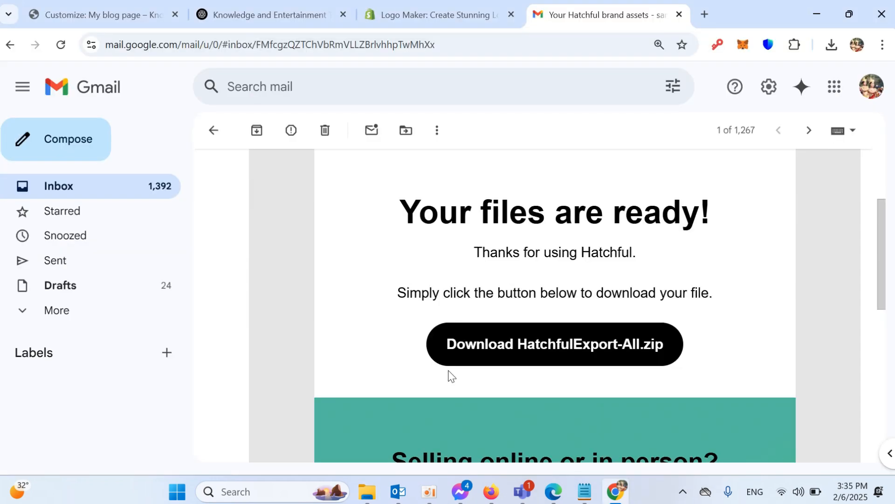
- Return from ChatGPT to the WordPress Customizer and scroll Site Identity down to Upload Your Logo
click(269, 16)
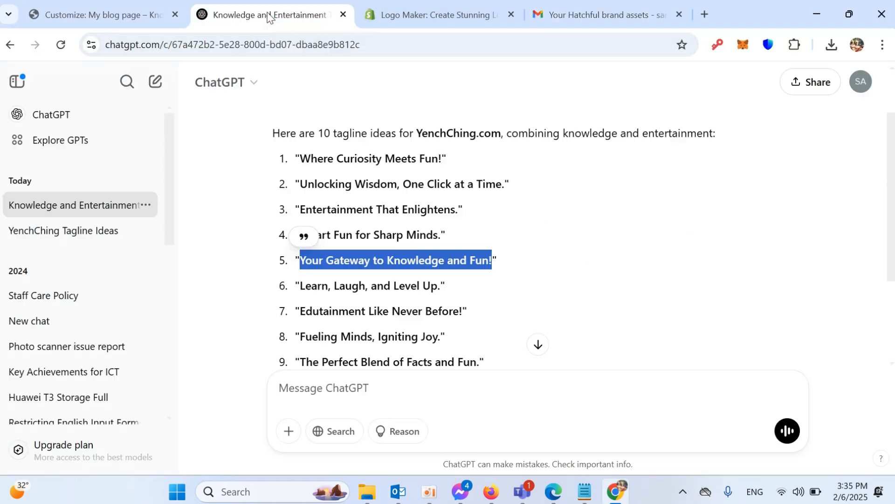
click(87, 14)
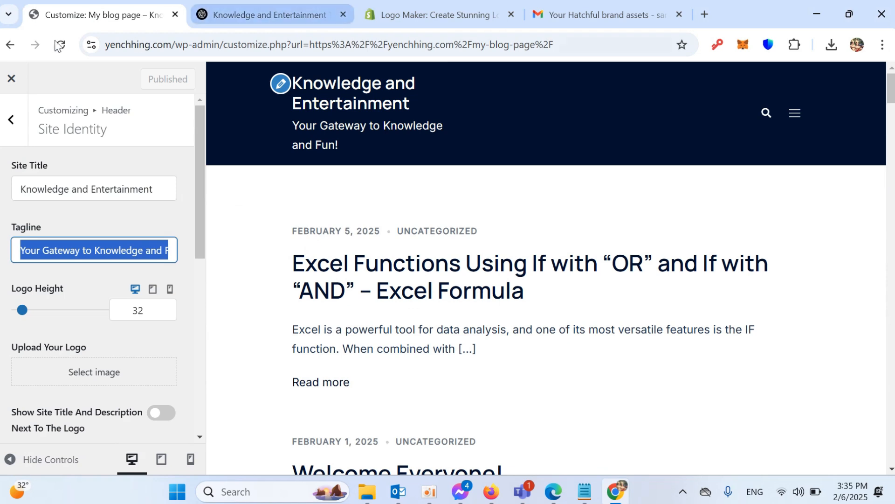
click(86, 252)
scroll(135, 368, down, 2)
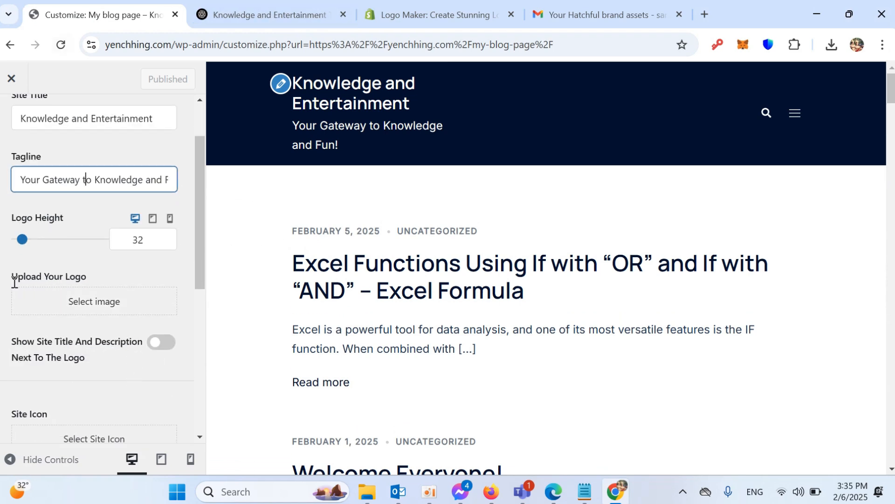
- Upload logo_transparent.png from Downloads/HatchfulExport-All and set it as the site logo
click(88, 306)
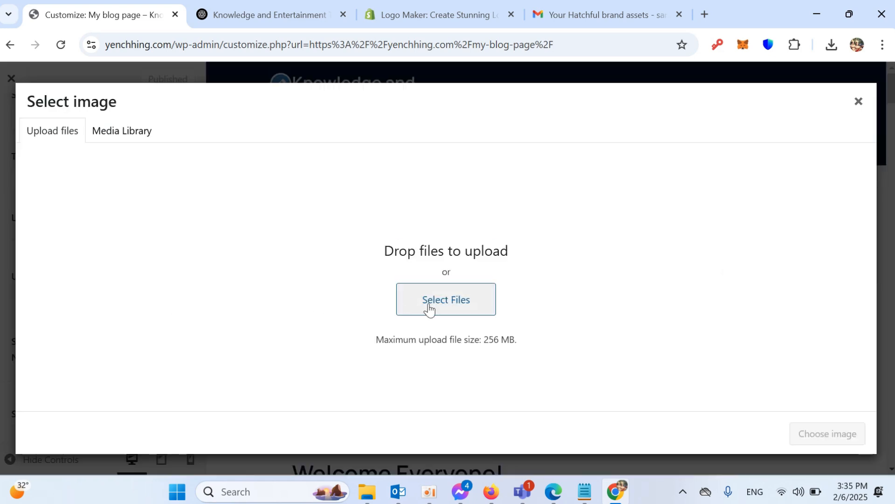
click(451, 304)
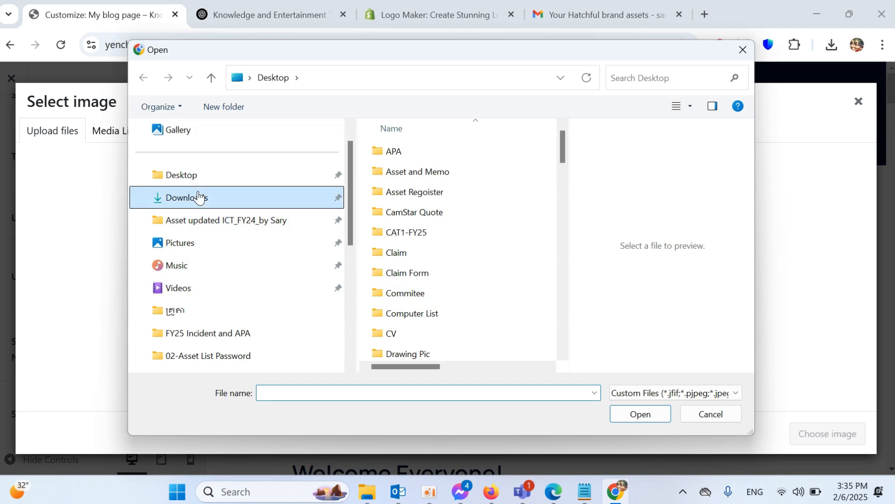
click(199, 197)
double_click(506, 187)
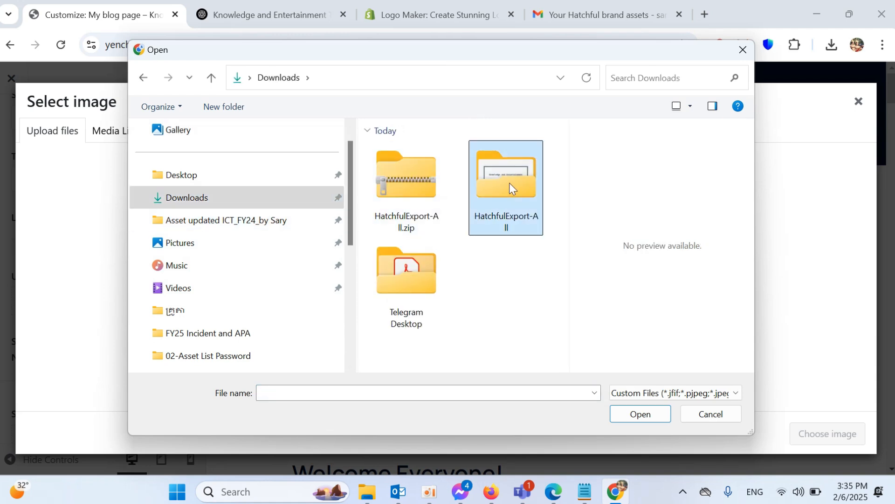
scroll(492, 262, down, 3)
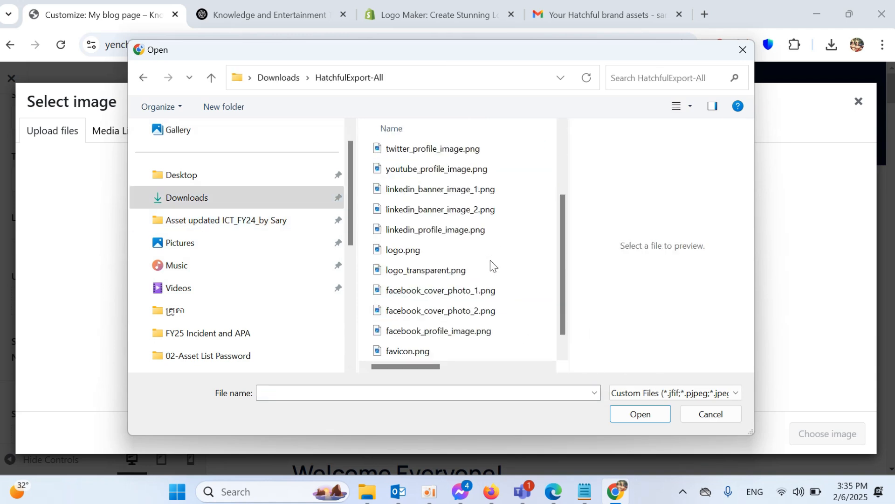
click(405, 252)
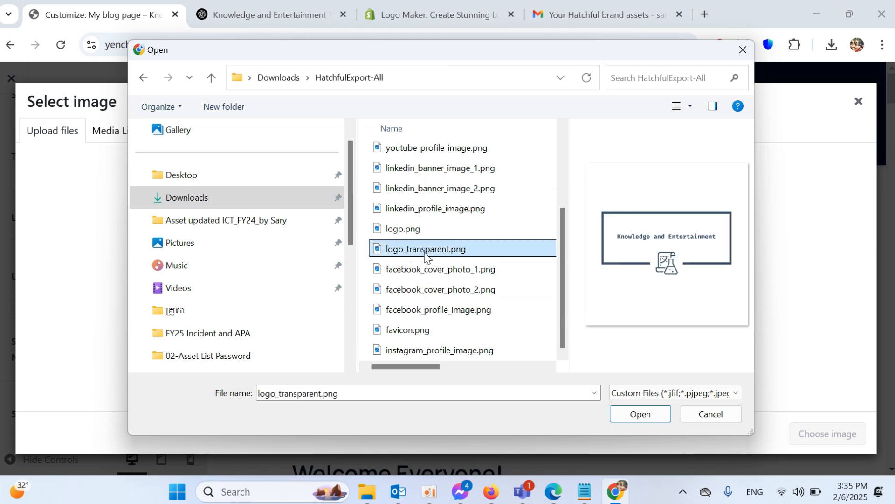
click(637, 412)
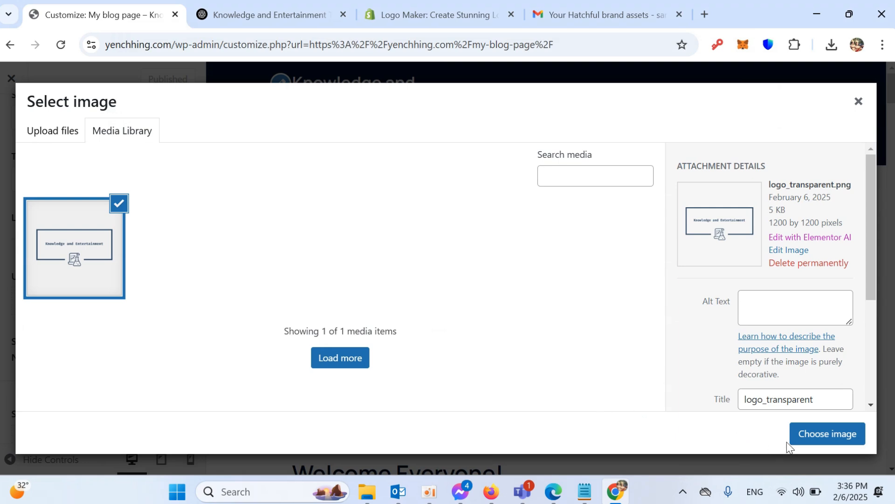
click(816, 432)
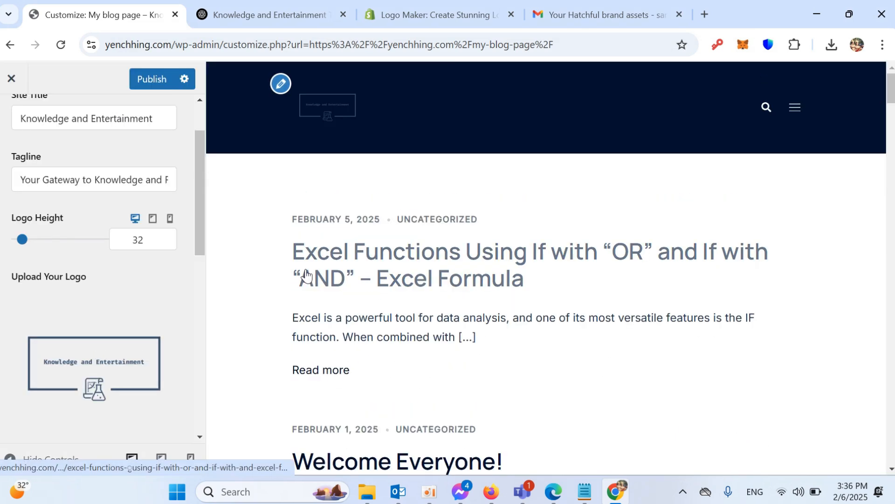
- Publish the new site logo, then select the LunaPic editor URL line in the Notepad notes
click(155, 79)
scroll(50, 314, down, 2)
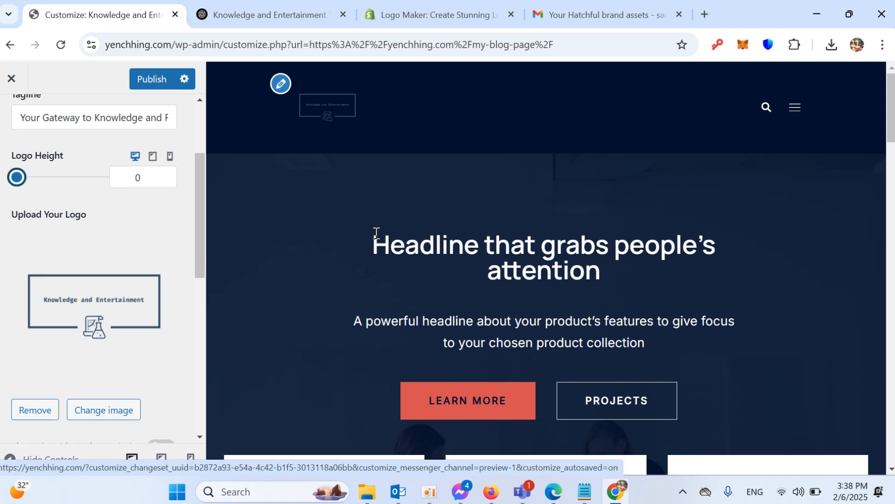
click(584, 491)
drag(355, 195, 205, 200)
- Copy the LunaPic editor address from Notepad and open it in a new Chrome tab
right_click(228, 194)
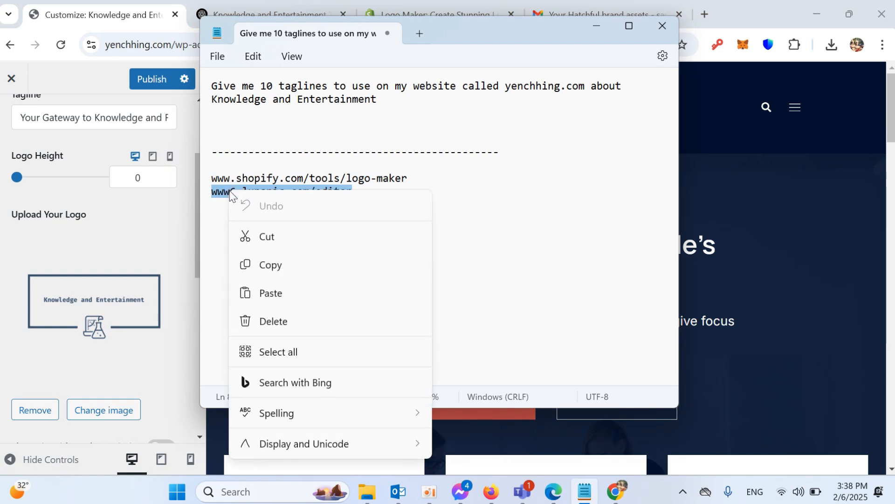
click(266, 272)
click(589, 6)
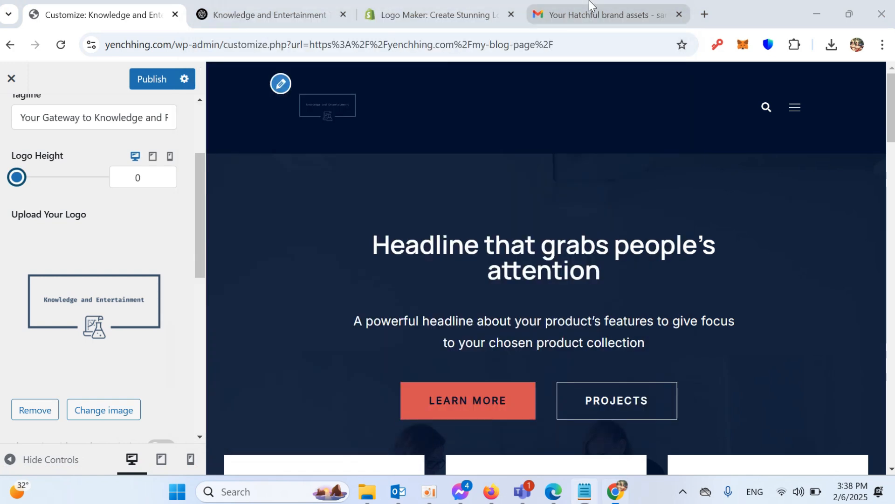
click(707, 14)
right_click(341, 45)
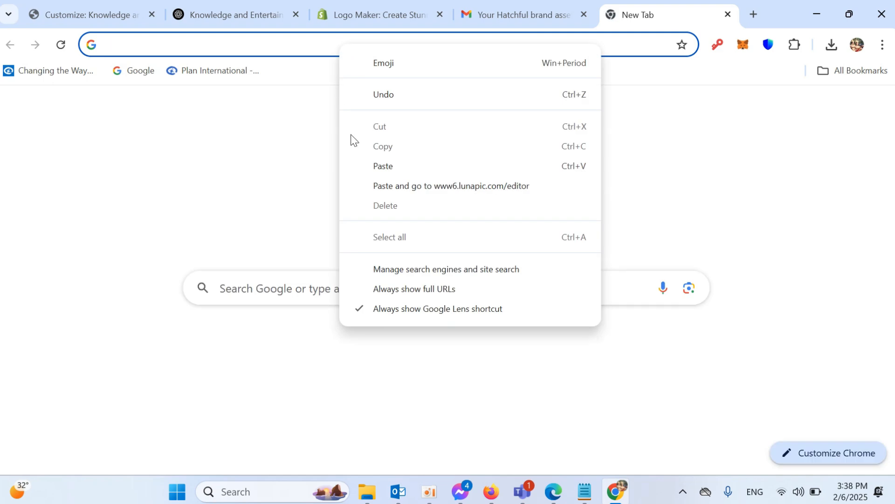
click(385, 183)
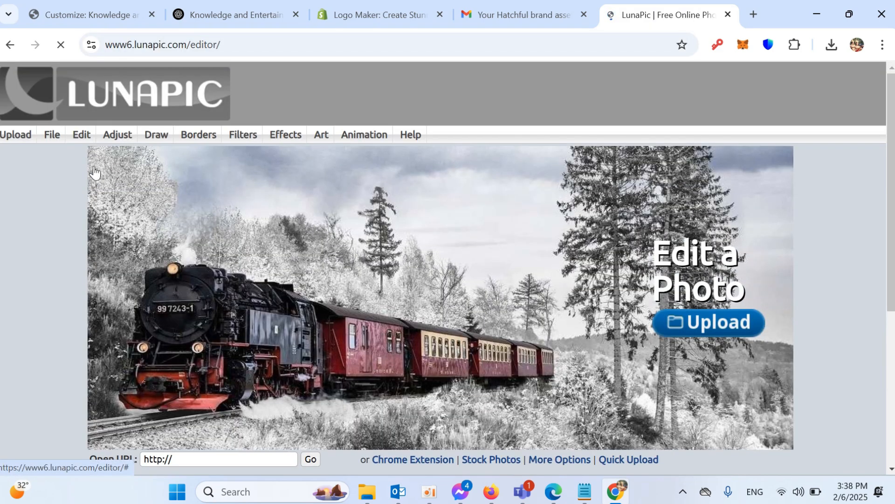
- Upload logo_transparent.png into LunaPic through File > Upload Image
click(72, 134)
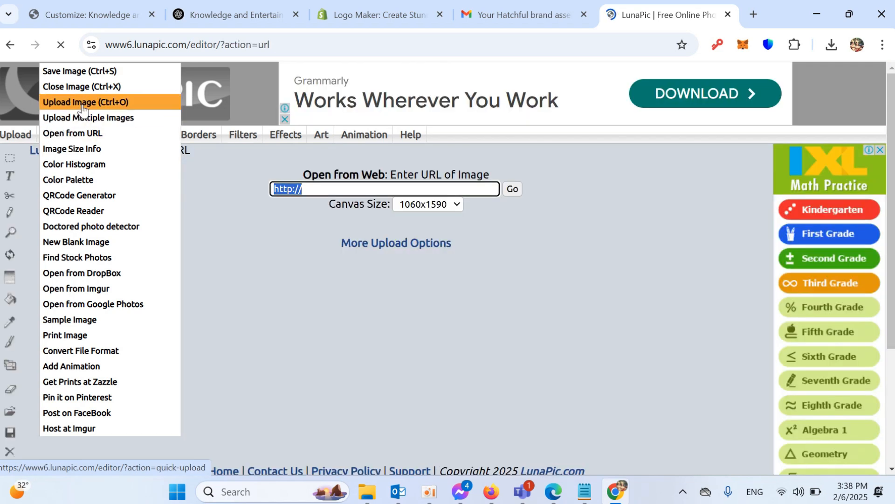
click(84, 104)
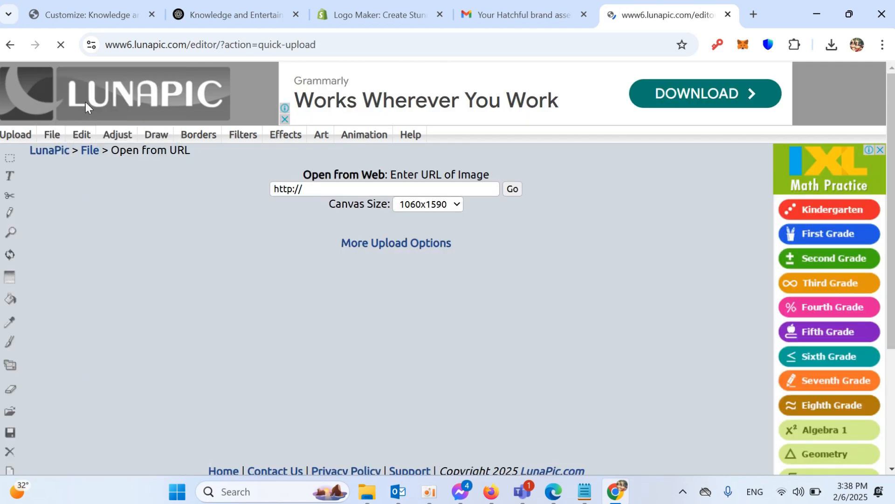
click(362, 270)
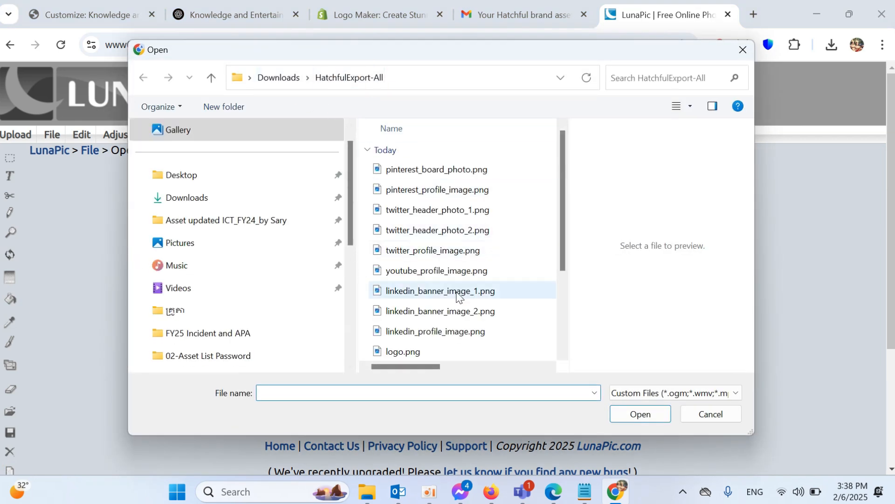
scroll(432, 249, down, 2)
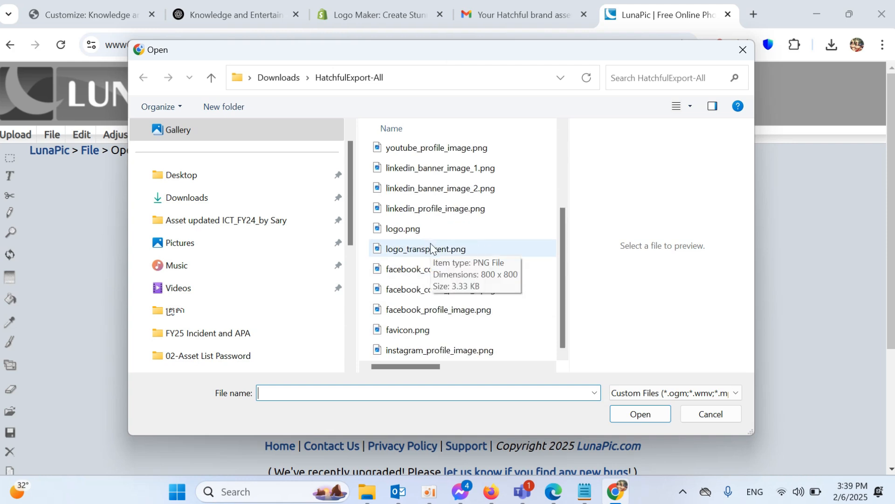
scroll(427, 336, up, 2)
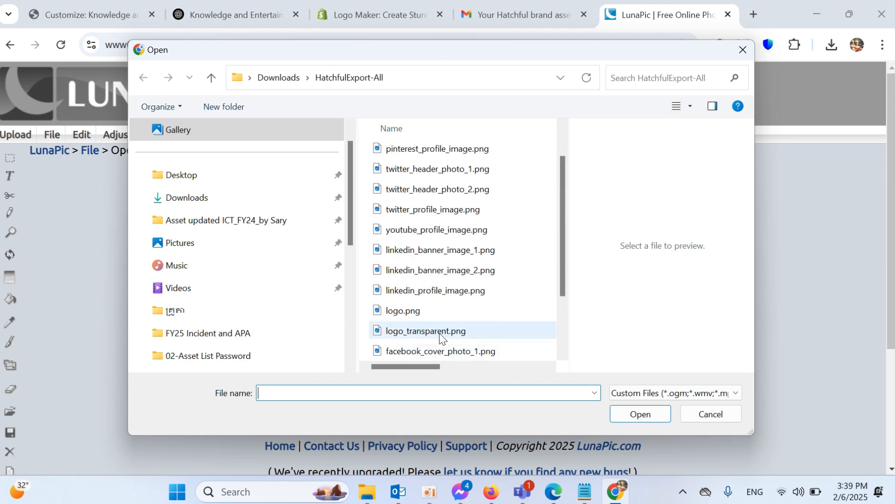
click(440, 333)
click(645, 415)
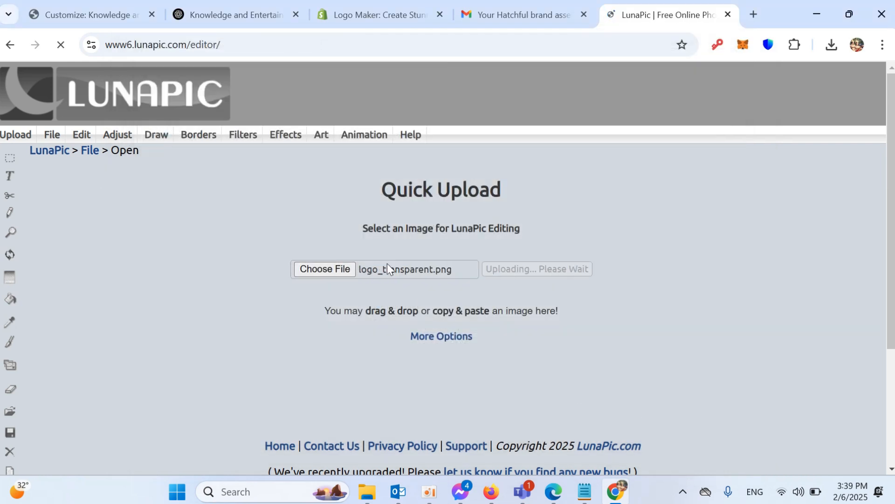
- Scroll through the loaded 1060x1060 logo_transparent.png in the LunaPic editor
scroll(344, 252, down, 5)
scroll(342, 233, down, 4)
scroll(331, 275, up, 1)
scroll(326, 282, down, 2)
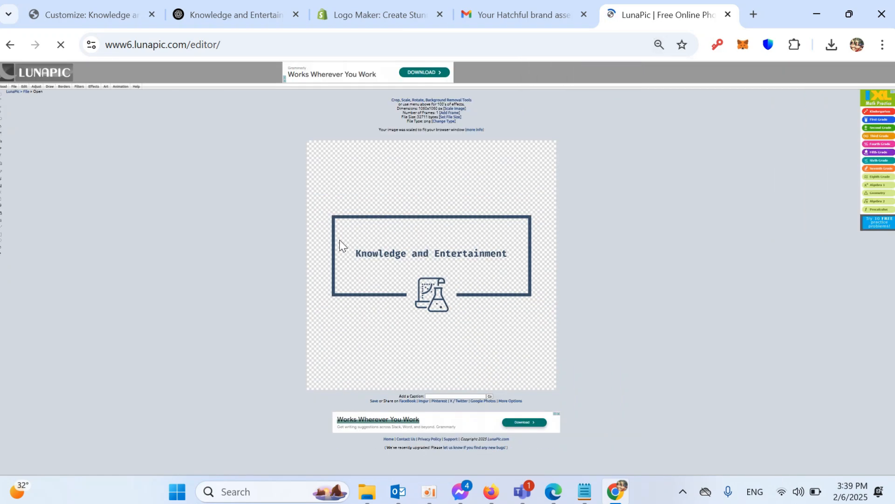
scroll(376, 254, up, 1)
scroll(374, 253, down, 3)
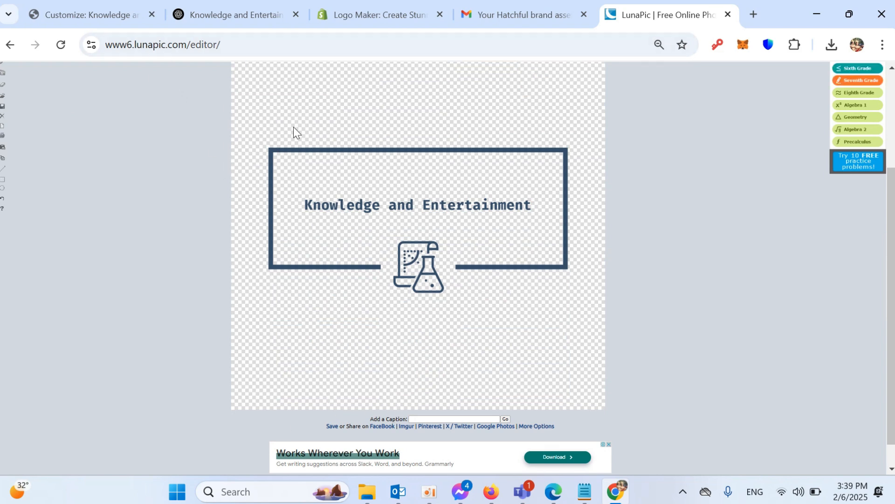
scroll(322, 156, up, 2)
scroll(118, 83, up, 2)
mouse_move(38, 99)
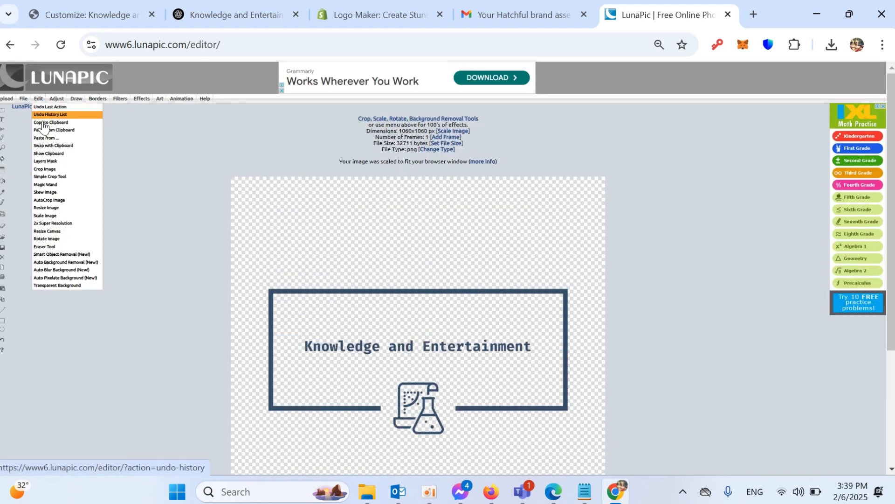
- Crop the LunaPic image tightly around the framed logo and icon
click(46, 171)
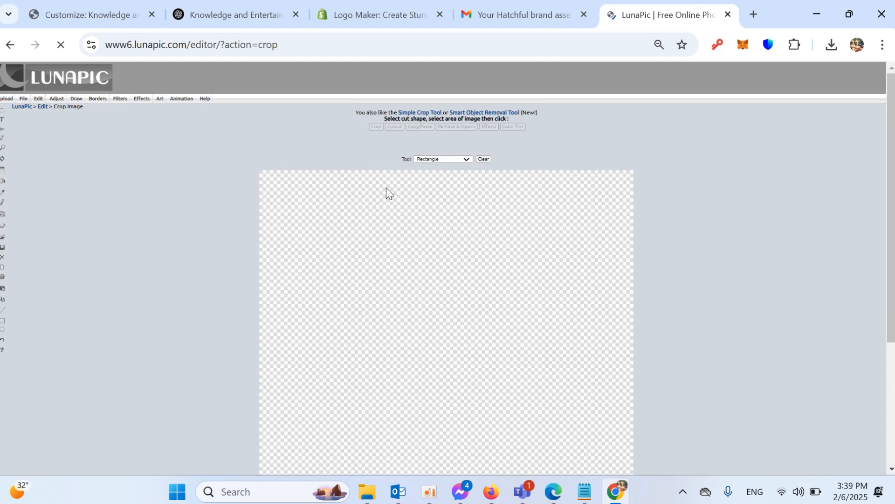
scroll(433, 208, down, 3)
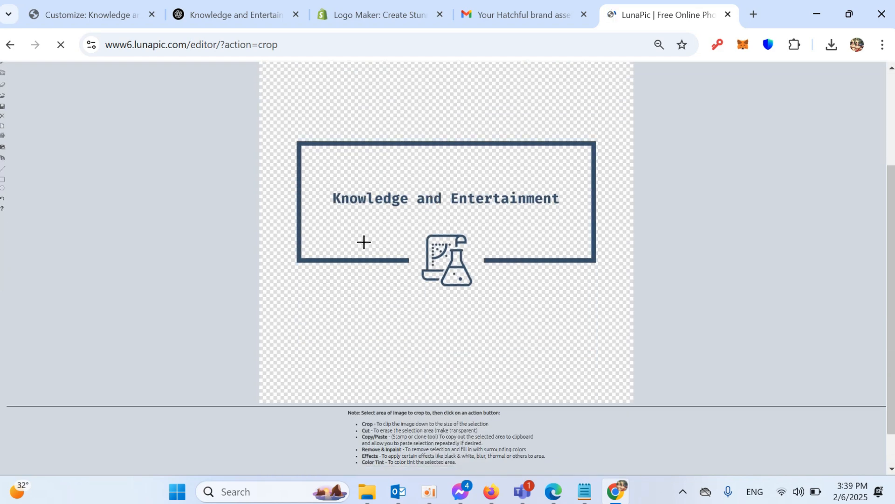
drag(295, 137, 600, 287)
scroll(372, 142, up, 3)
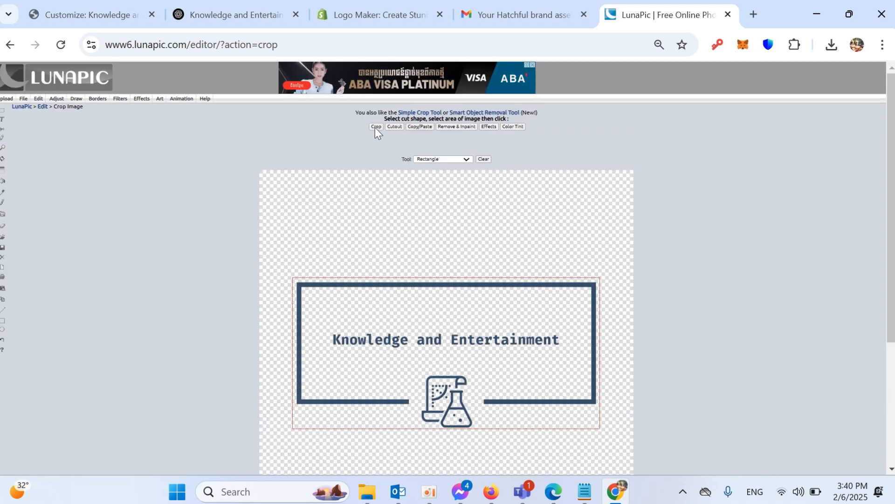
click(376, 127)
click(376, 126)
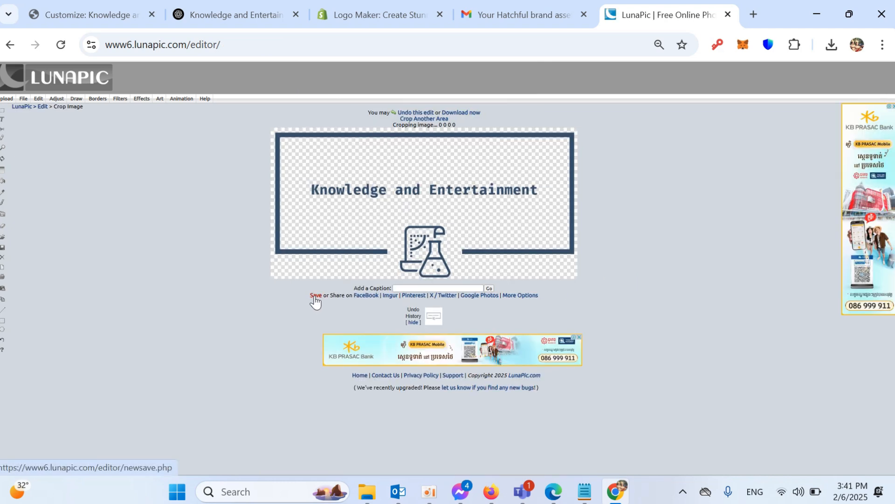
- Save the cropped logo as imageedit_1_5573741762.png (870x429) to Downloads and check it in its folder
click(315, 299)
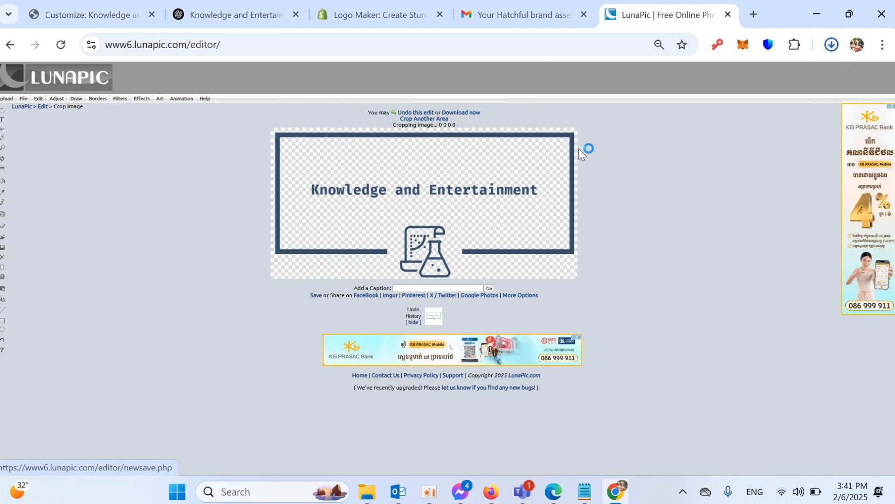
click(832, 44)
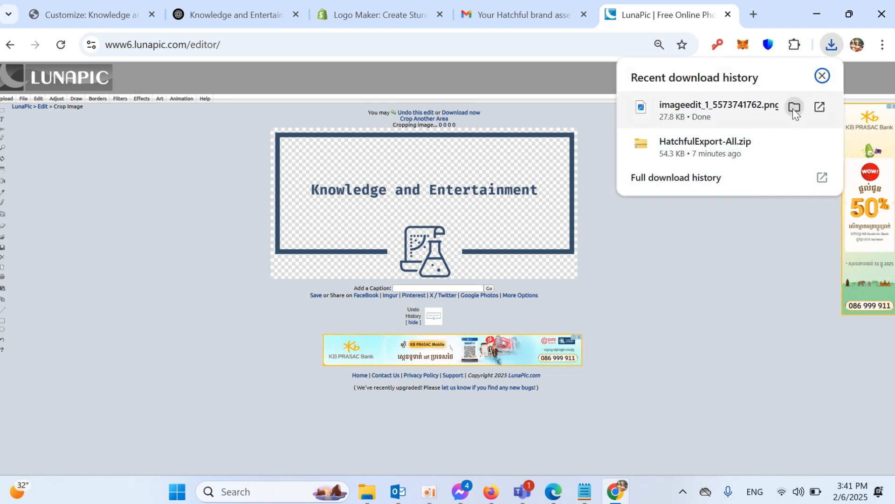
click(793, 108)
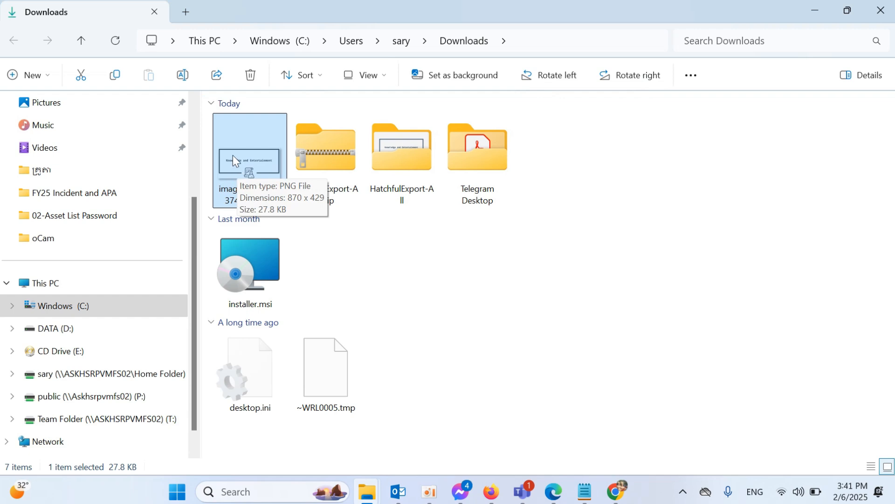
click(615, 491)
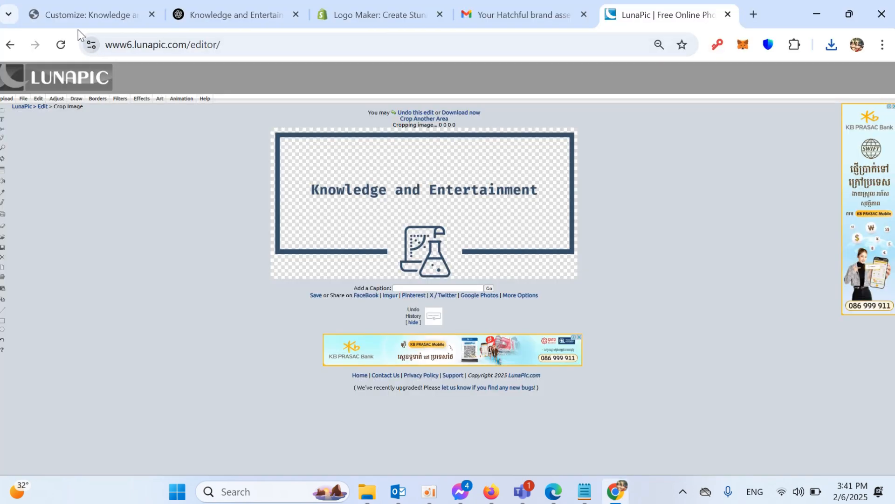
click(97, 5)
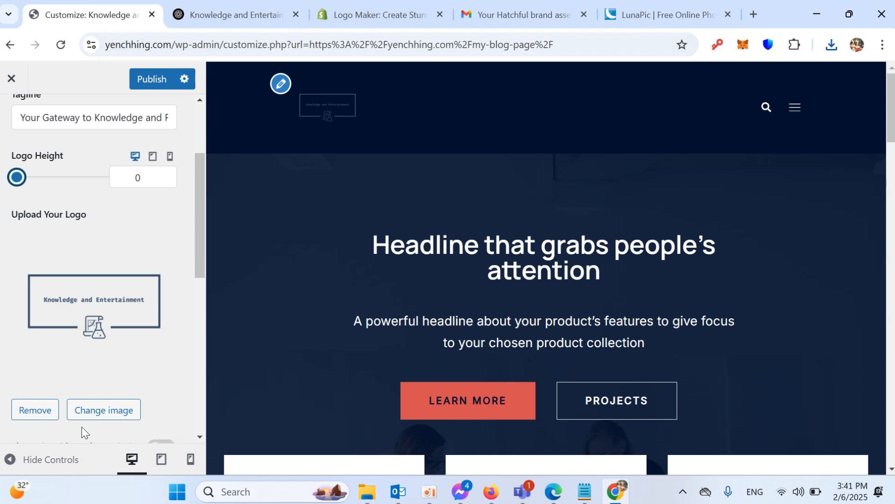
- Upload imageedit_1_5573741762.png from Downloads and make it the site logo, replacing the old one
click(99, 412)
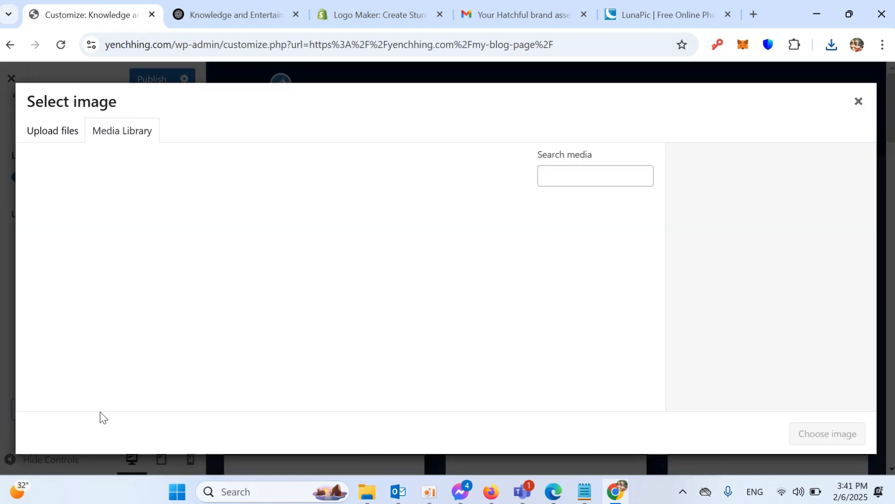
click(38, 136)
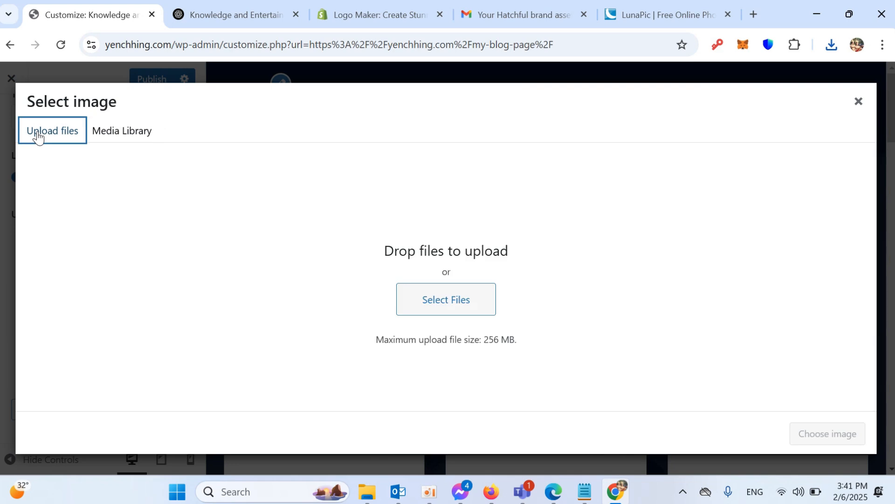
click(459, 303)
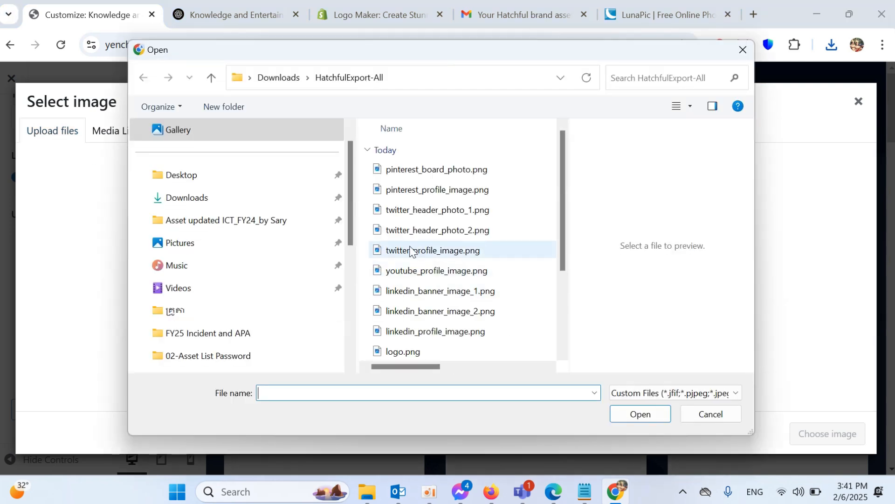
scroll(476, 269, down, 2)
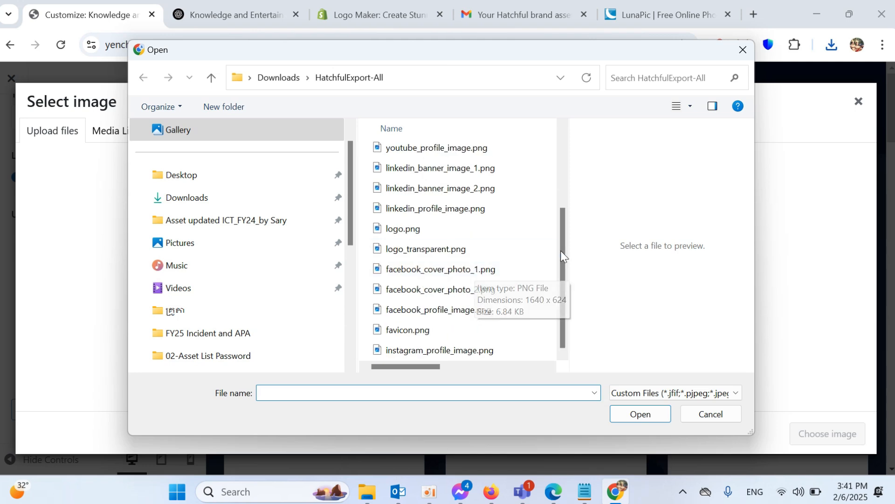
click(278, 77)
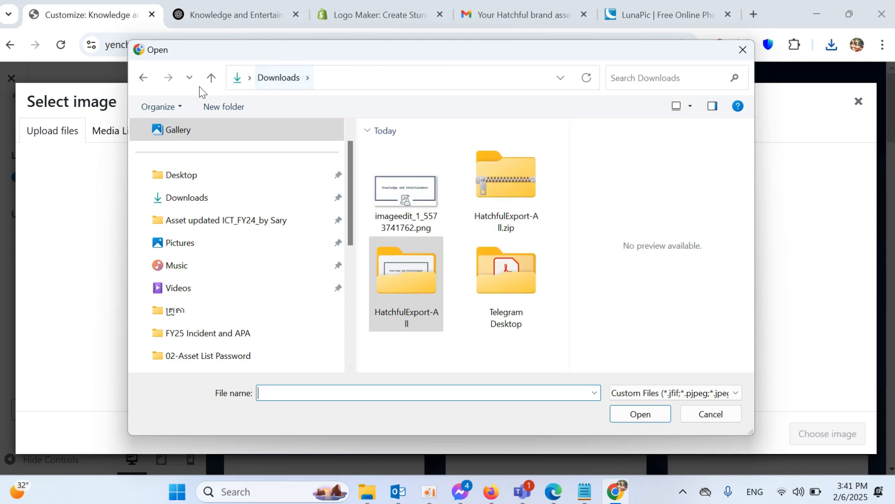
click(400, 188)
click(641, 413)
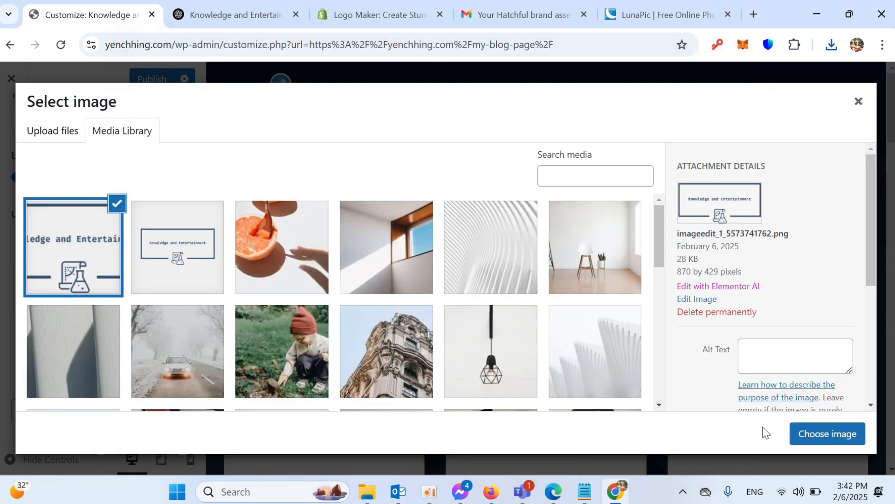
click(824, 441)
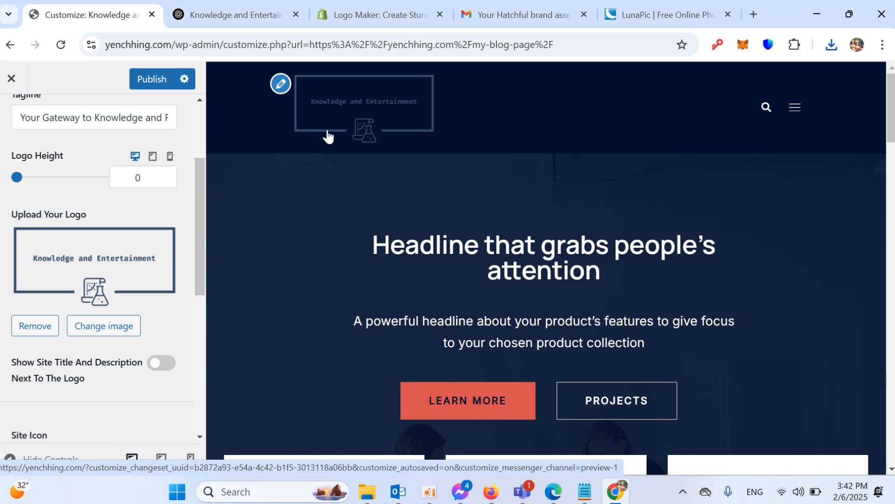
scroll(55, 299, down, 3)
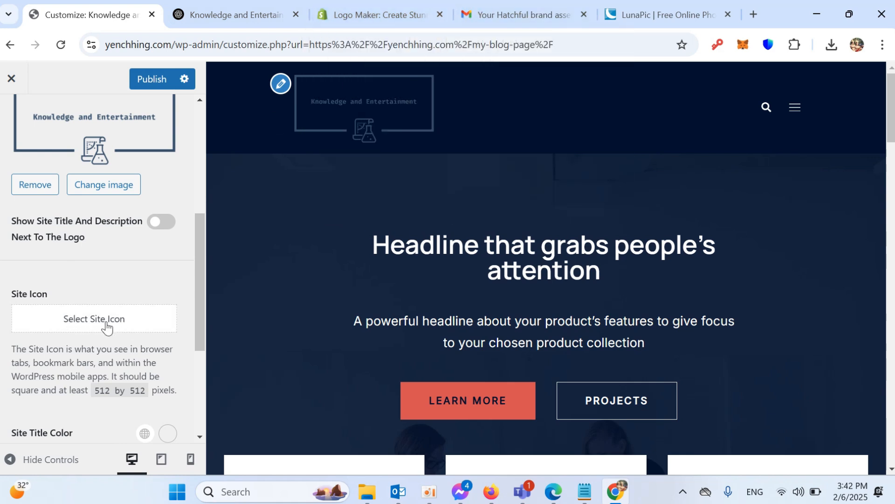
- Choose the Knowledge and Entertainment logo from the Media Library as the site icon
click(93, 320)
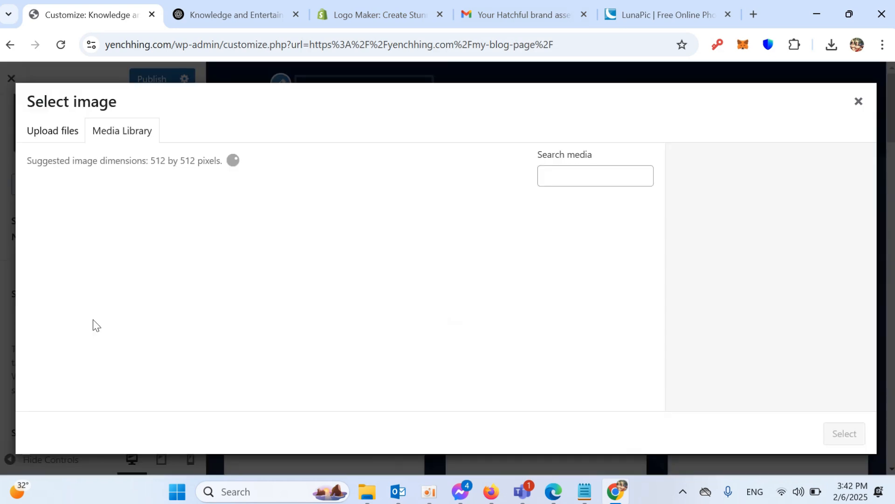
click(51, 133)
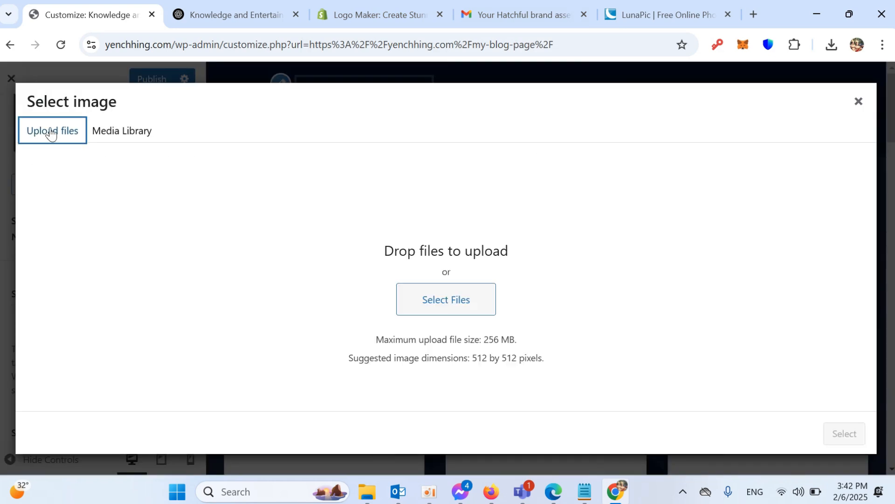
click(98, 133)
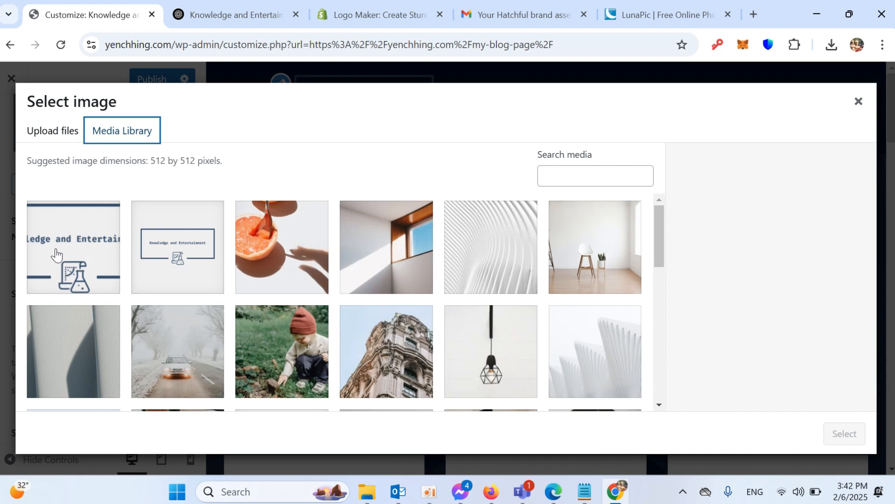
click(74, 241)
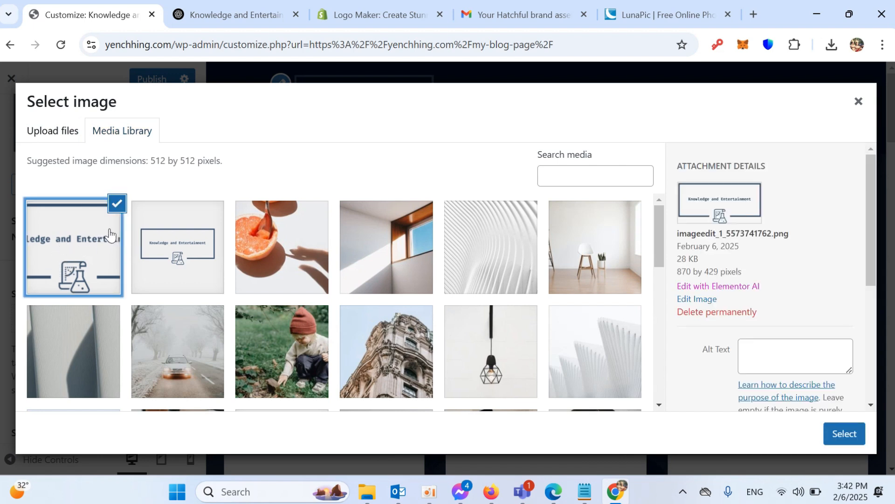
click(845, 434)
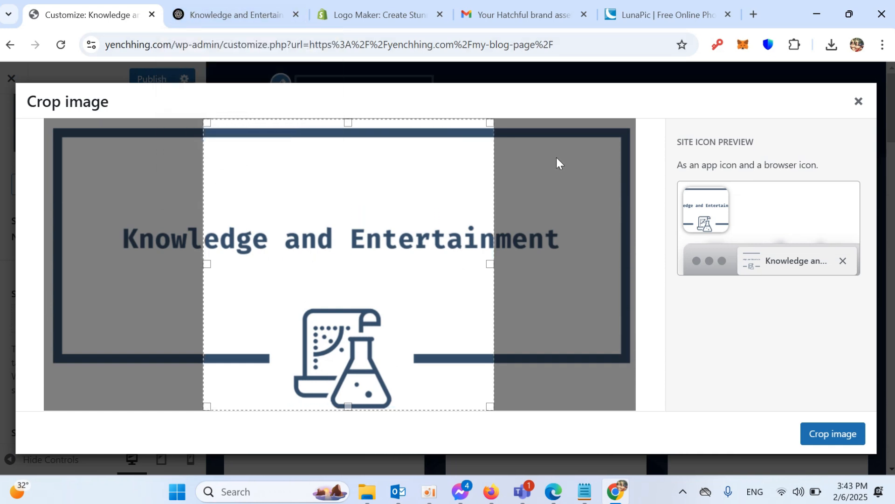
click(671, 15)
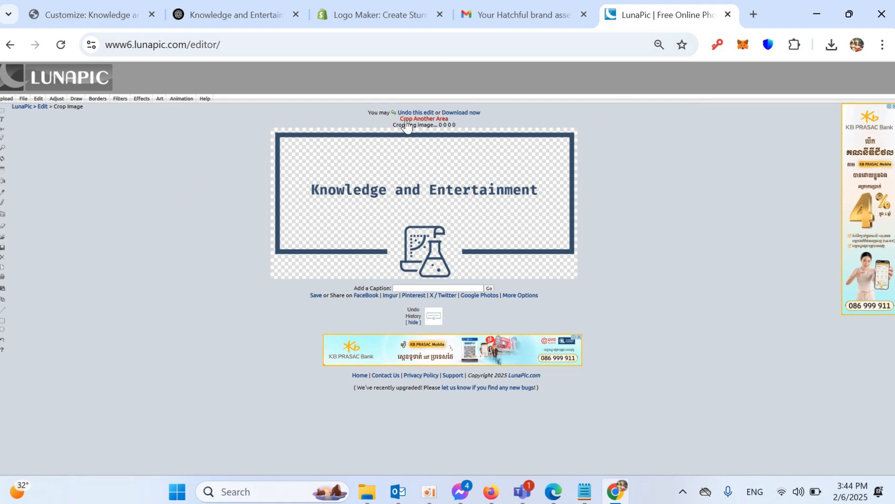
- Crop the LunaPic logo down to just the scroll-and-flask icon with Edit > Crop Image
click(423, 120)
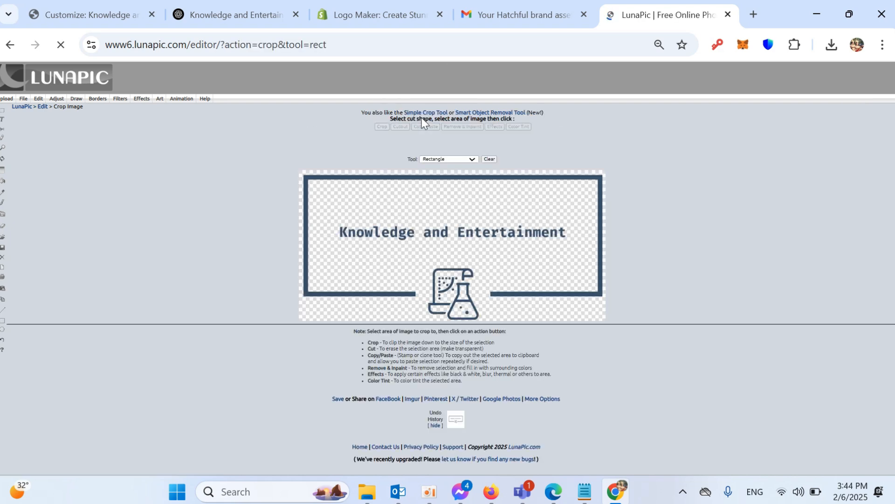
mouse_move(39, 99)
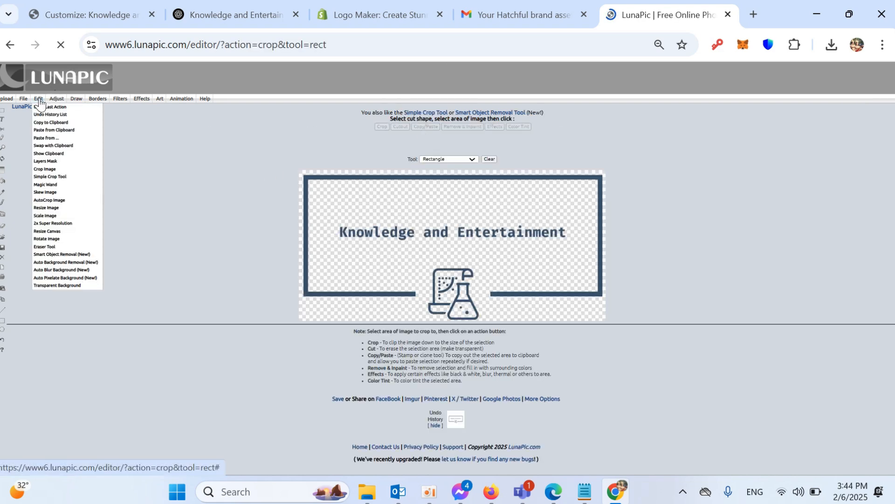
click(44, 170)
drag(424, 262, 446, 287)
drag(478, 315, 485, 321)
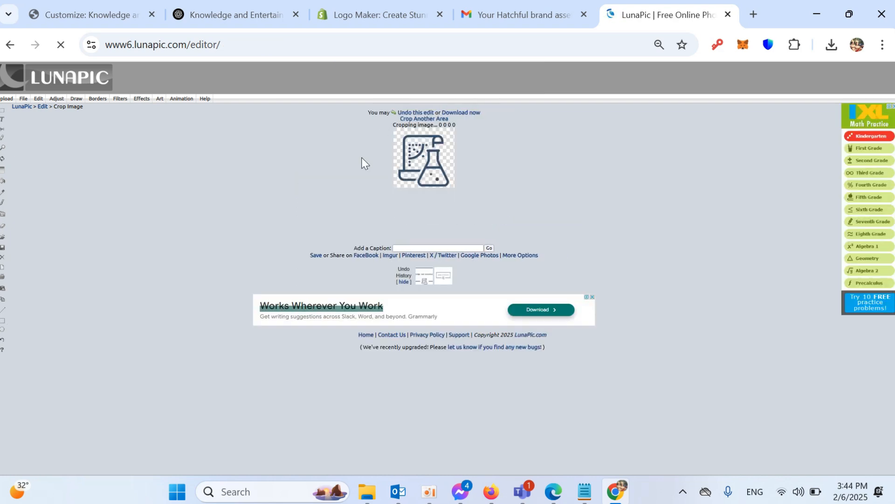
- Save the icon as imageedit_2_4311005204.png (173x171) and check it in Downloads
click(313, 256)
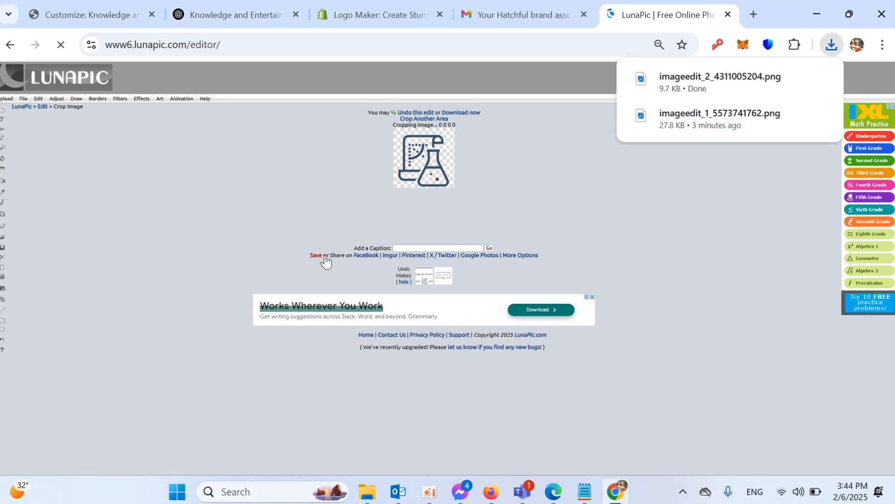
mouse_move(751, 86)
click(794, 79)
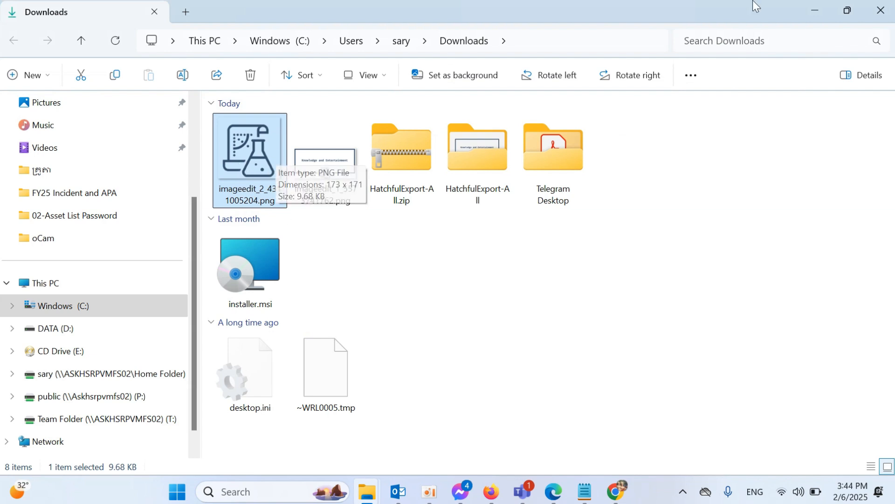
click(816, 10)
- Dismiss the wide-logo crop, then upload and crop imageedit_2_4311005204.png as the site icon
click(104, 21)
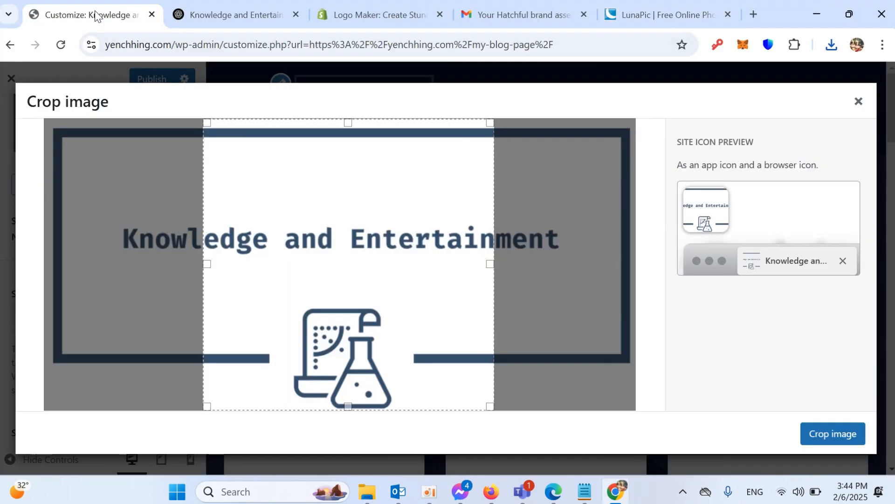
click(858, 101)
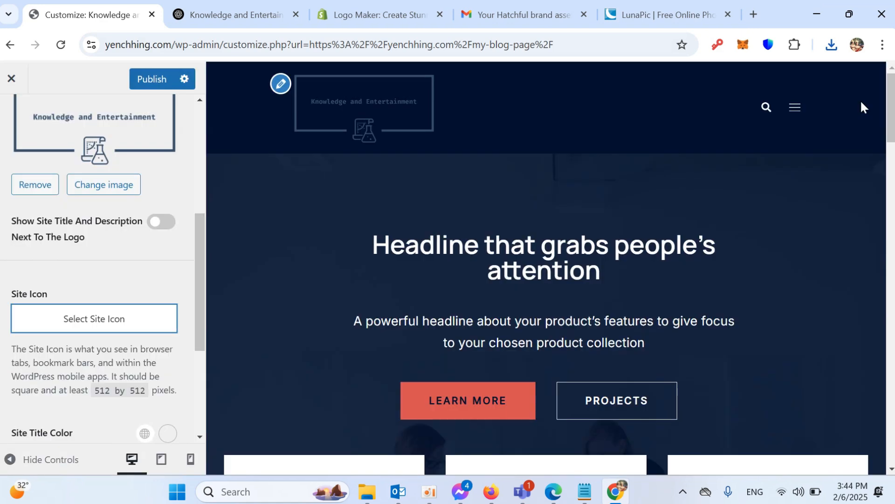
click(94, 321)
click(55, 133)
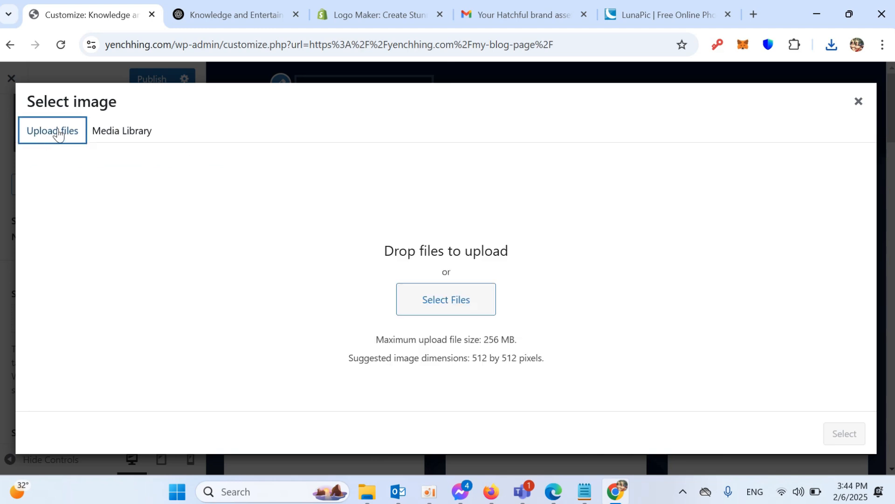
click(455, 302)
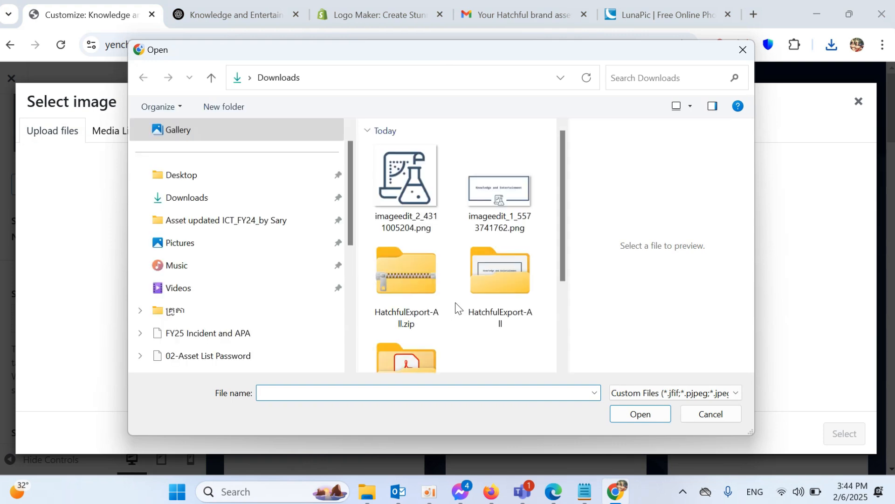
click(391, 175)
click(641, 415)
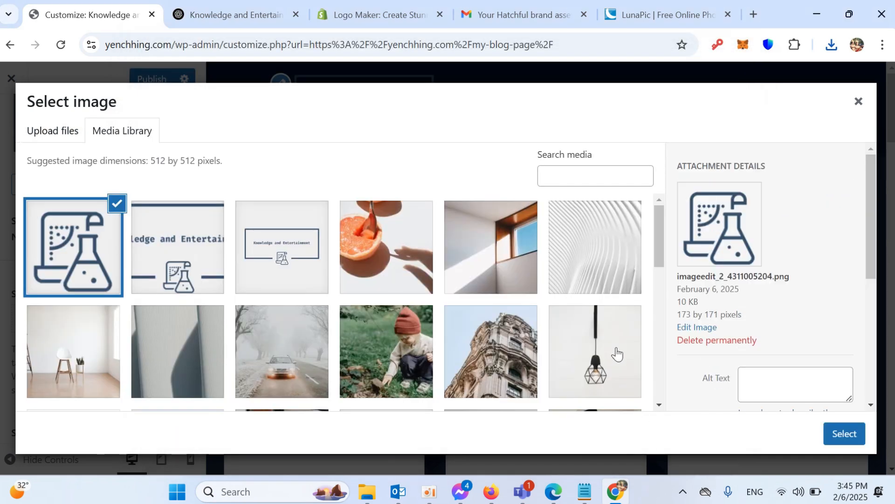
click(843, 435)
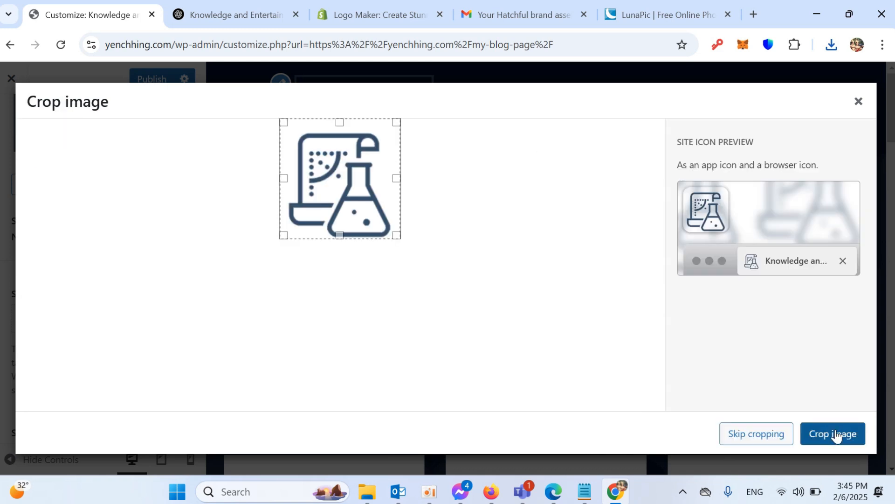
click(830, 435)
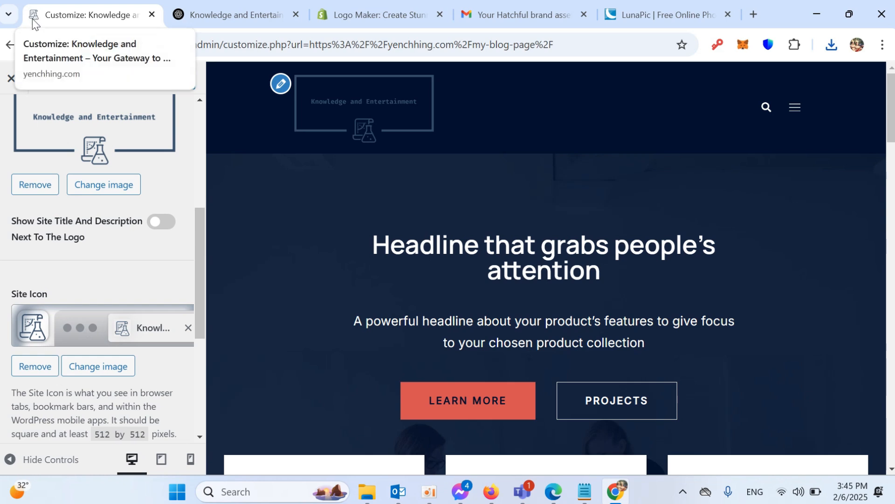
- Publish the customizer changes, making the cropped logo and flask site icon live
drag(203, 266, 204, 168)
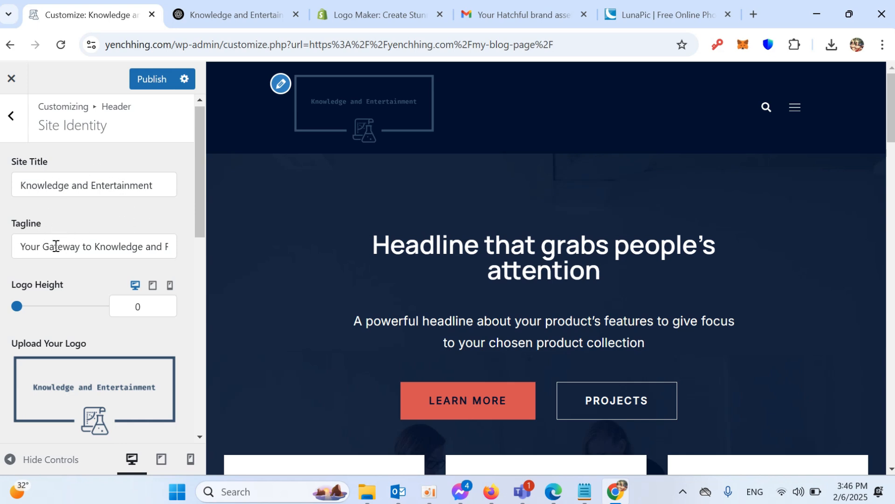
click(153, 80)
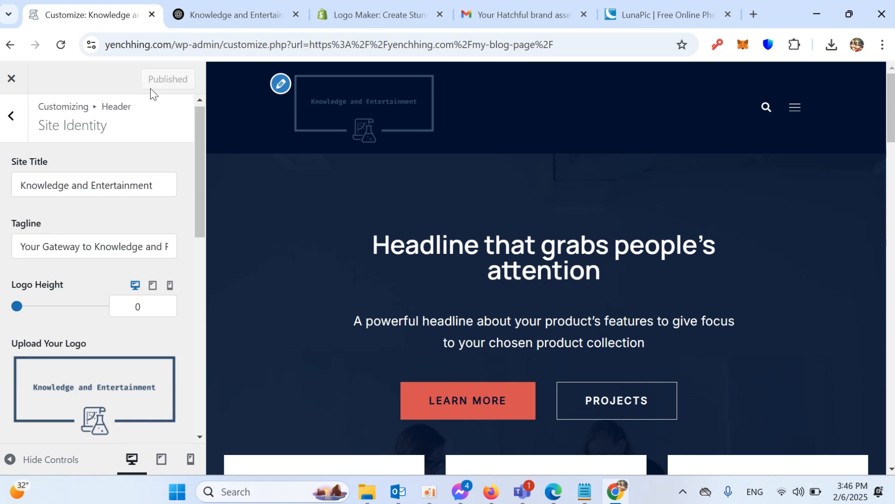